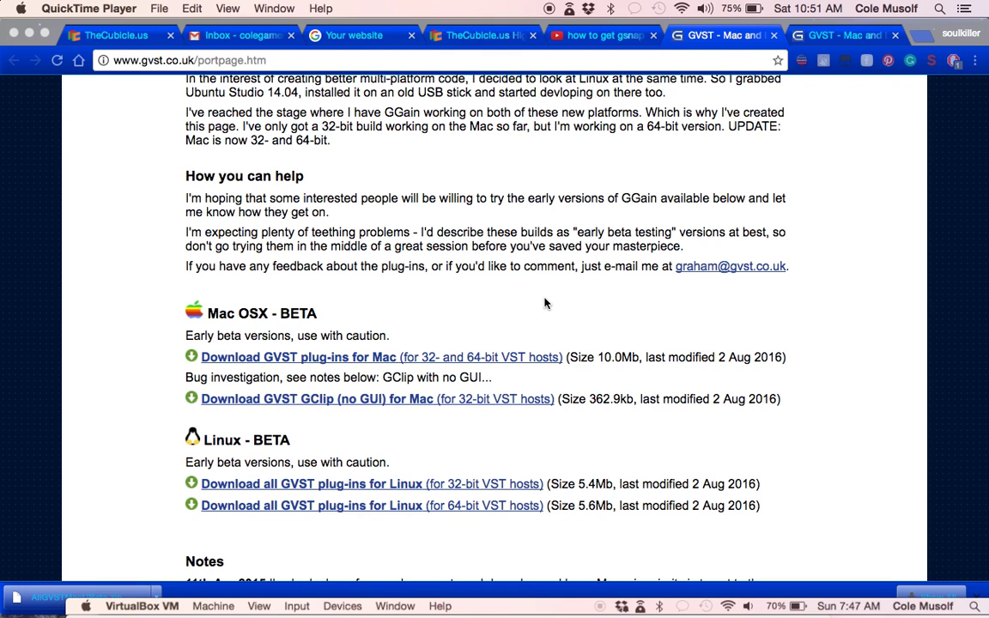
- Drag the Chrome GVST download window mostly off screen so the desktop shows
scroll(545, 303, up, 5)
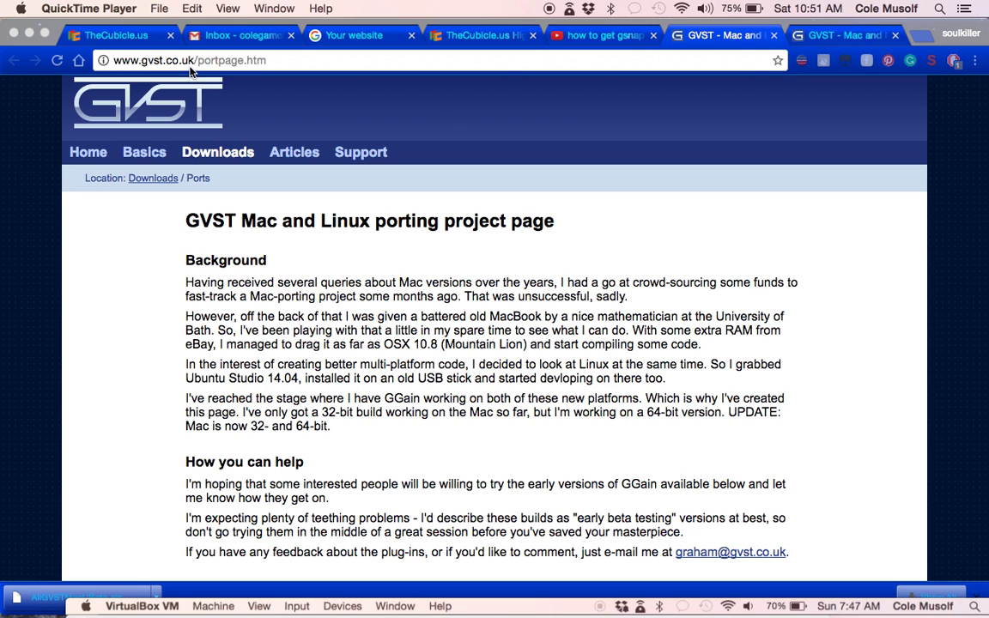
scroll(283, 354, down, 5)
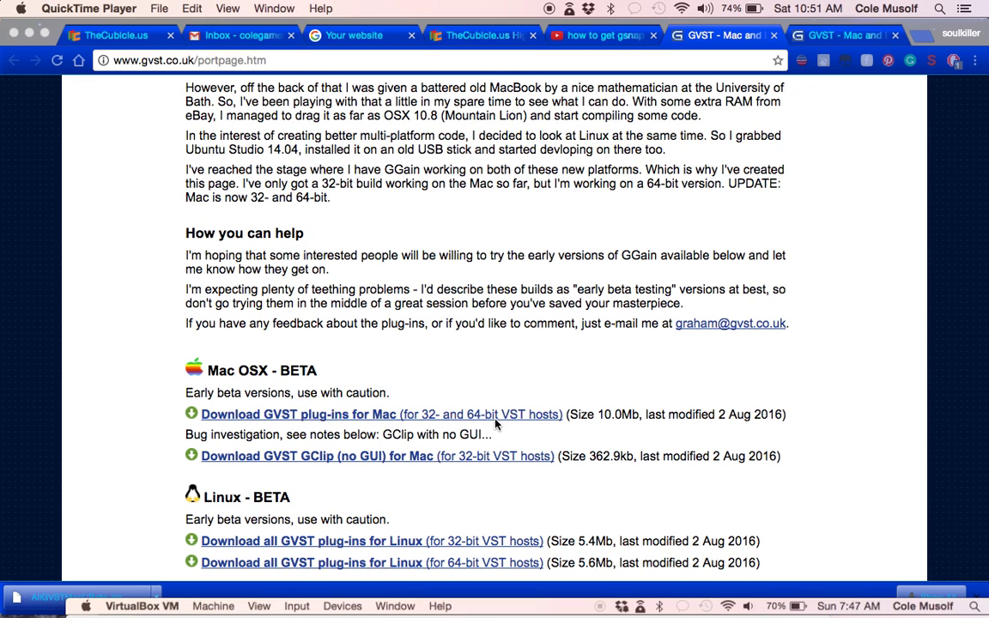
scroll(128, 512, down, 1)
click(53, 37)
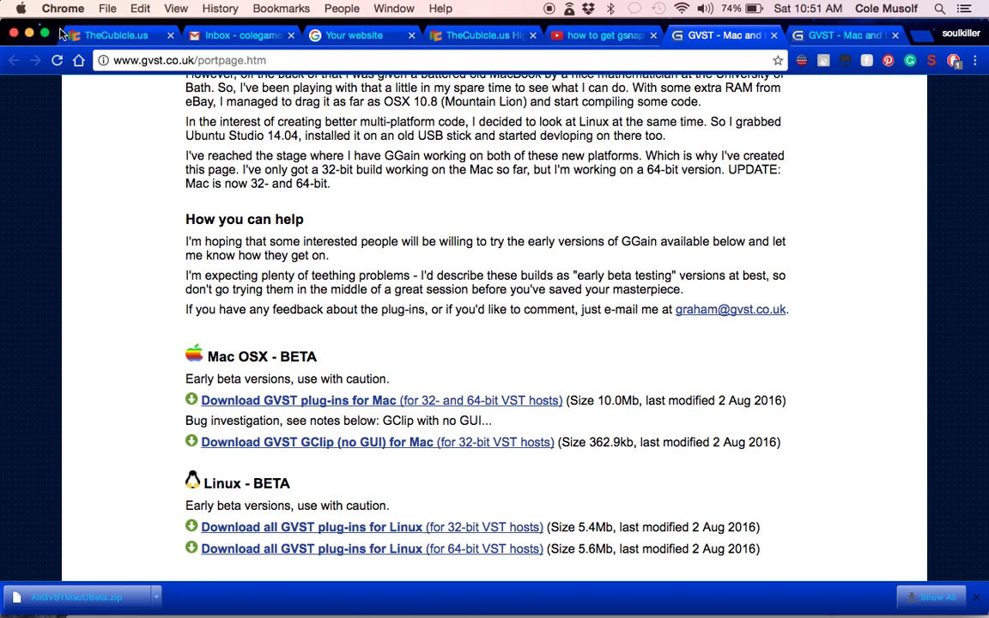
drag(56, 34, 619, 578)
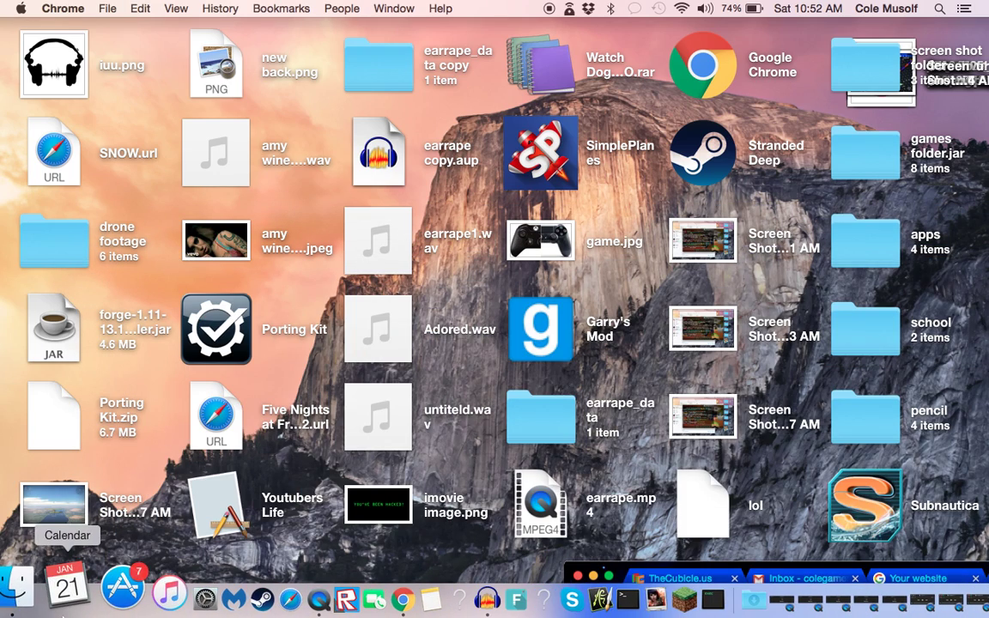
click(37, 591)
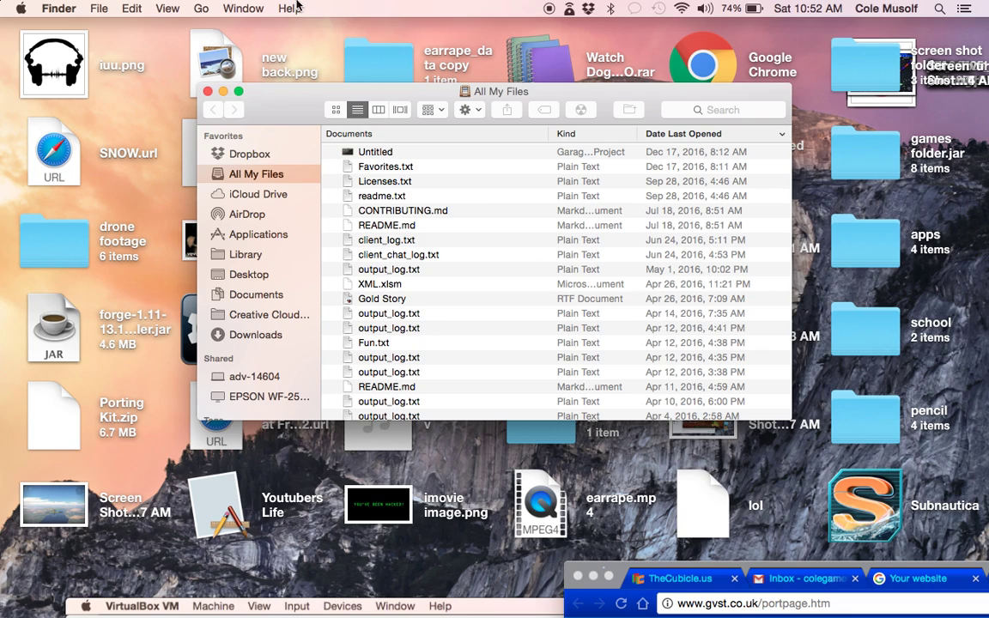
- Open Finder's Go menu in the menu bar
click(200, 8)
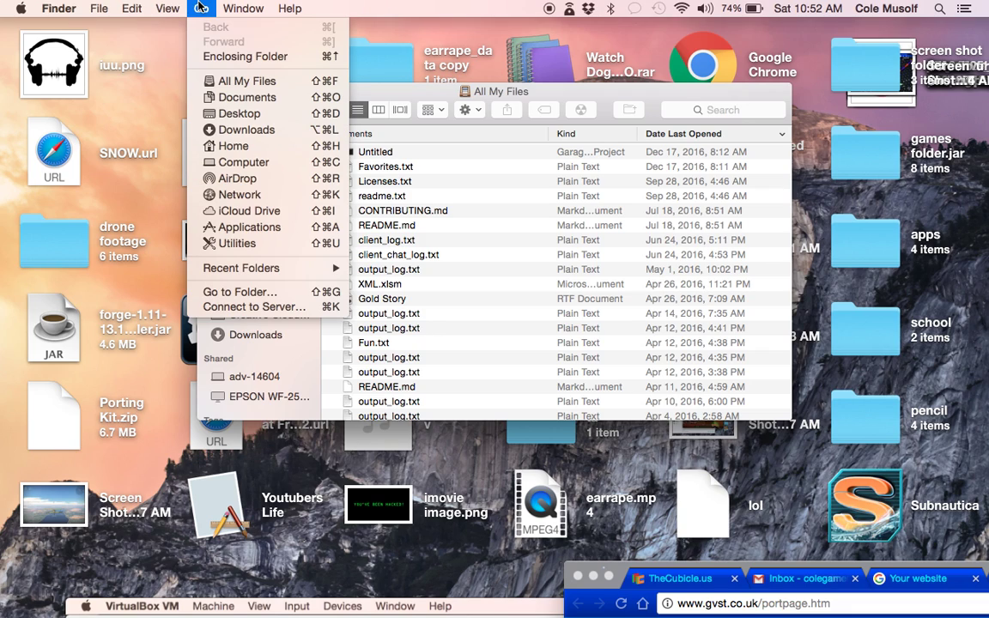
- Use Go to Folder to navigate to ~/Library
click(226, 293)
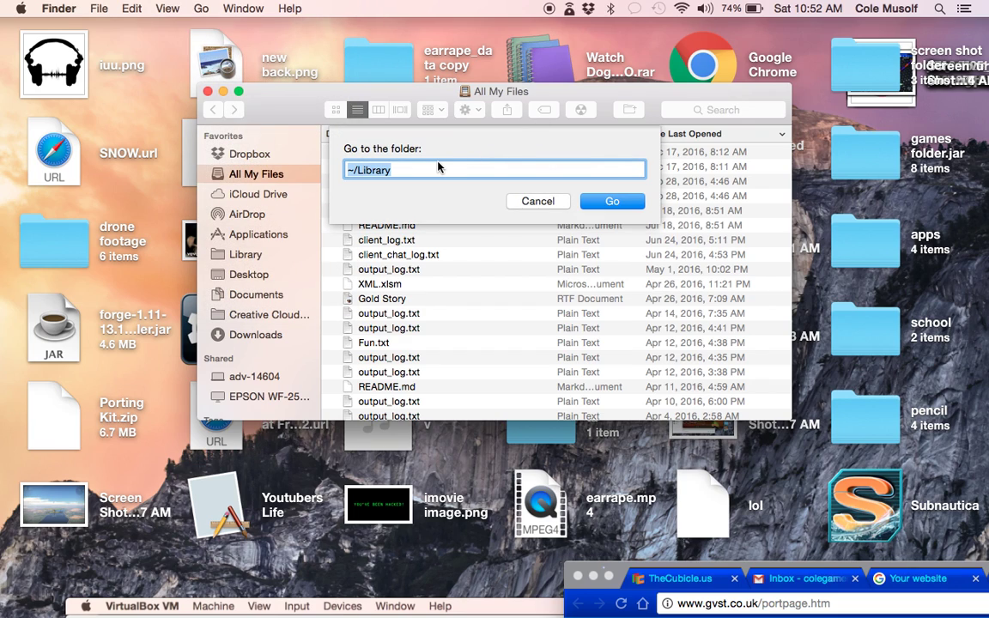
key(BackSpace)
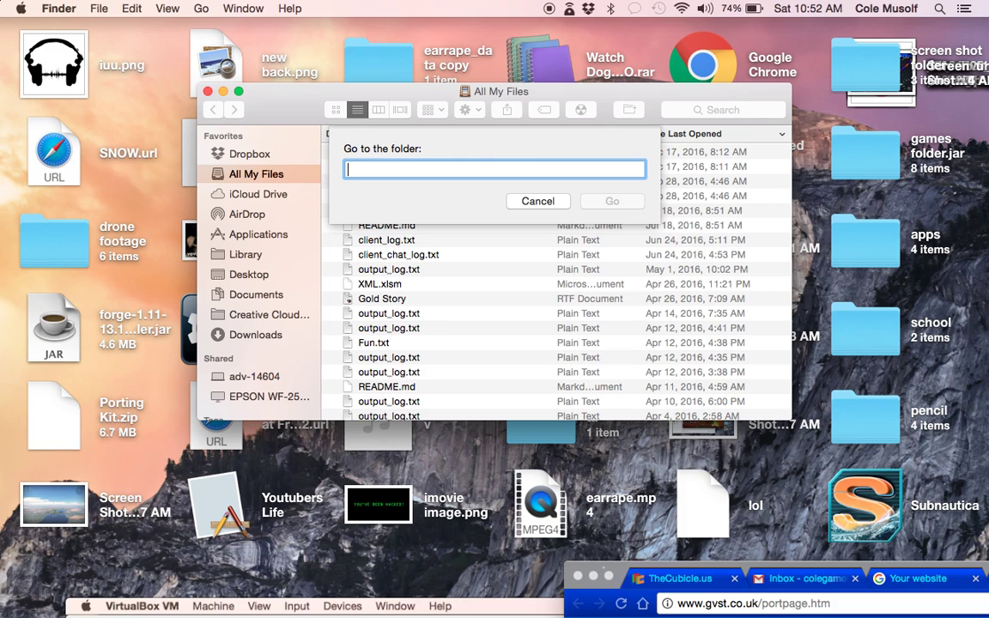
text(~)
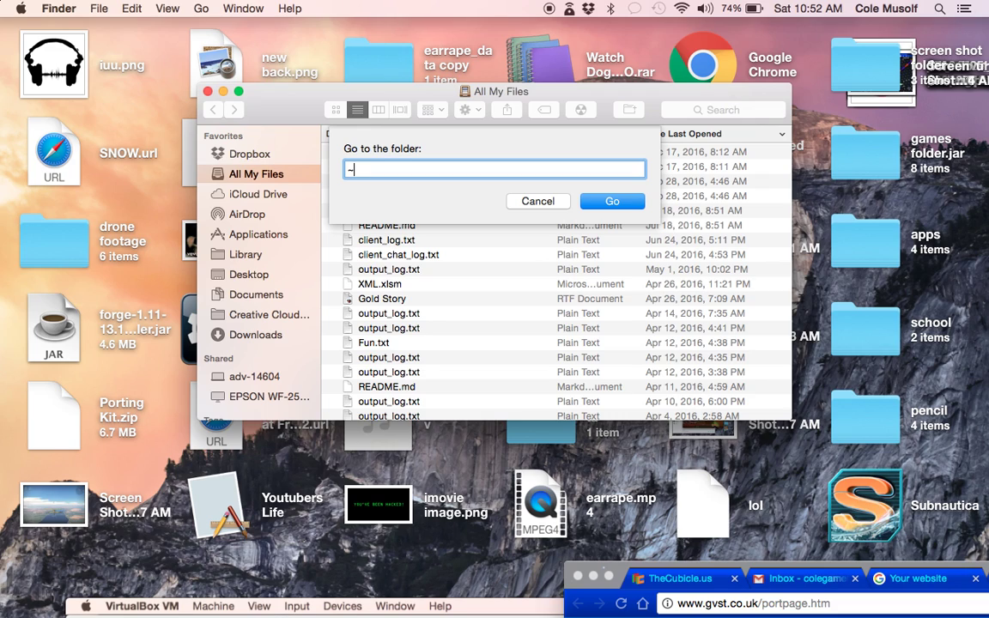
text(?)
key(BackSpace)
text(/library)
key(Tab)
click(610, 201)
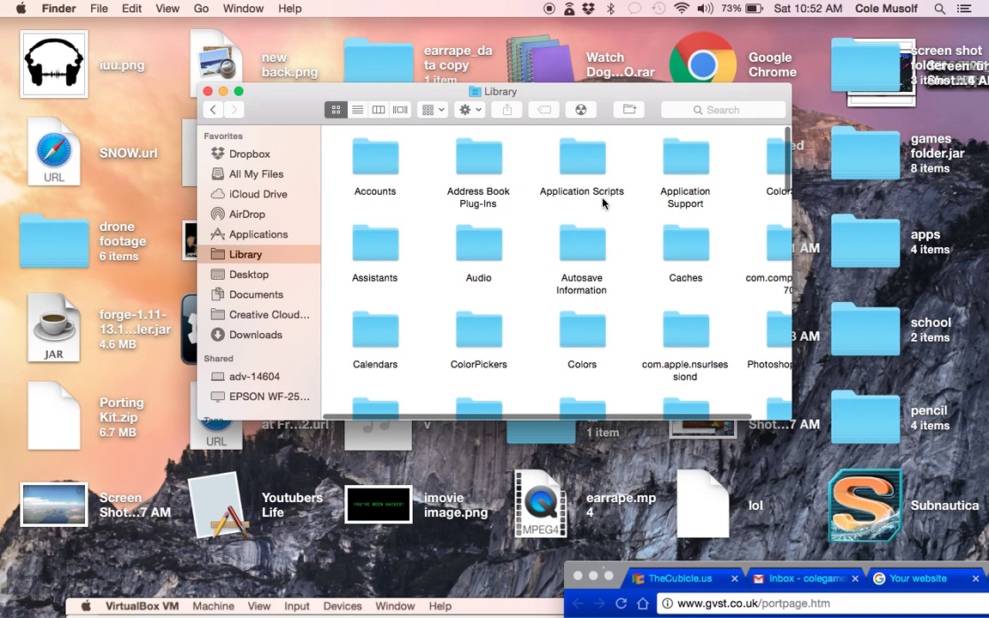
- Open Application Support and scroll through its folders
double_click(686, 161)
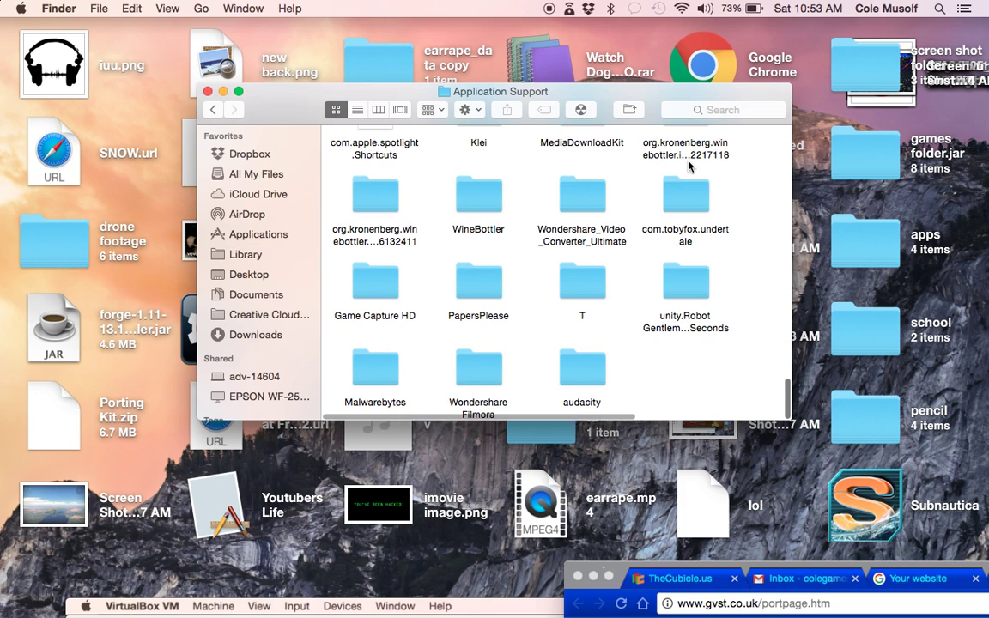
scroll(477, 290, up, 15)
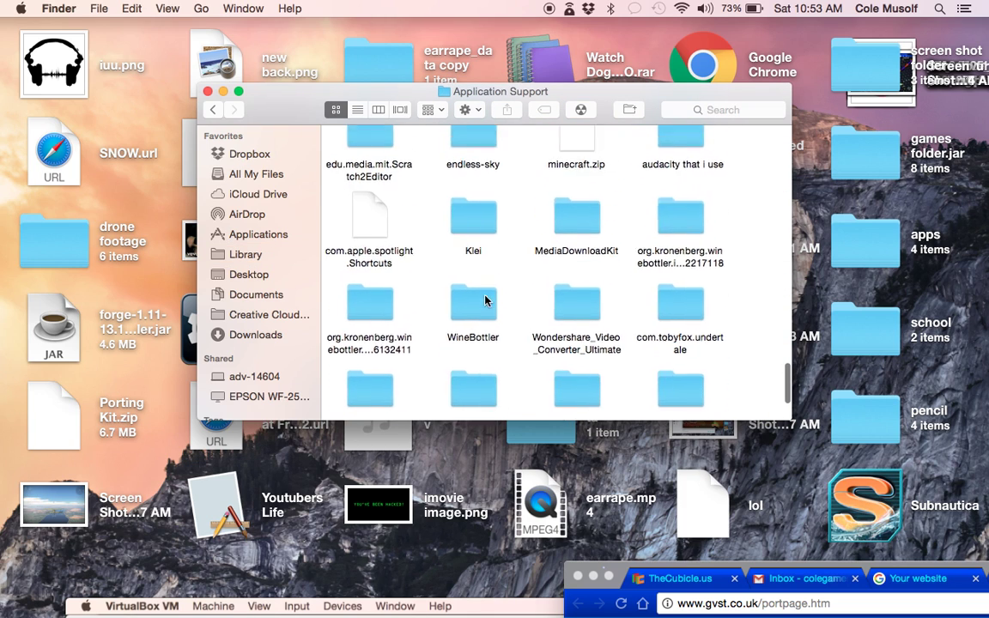
scroll(485, 295, up, 10)
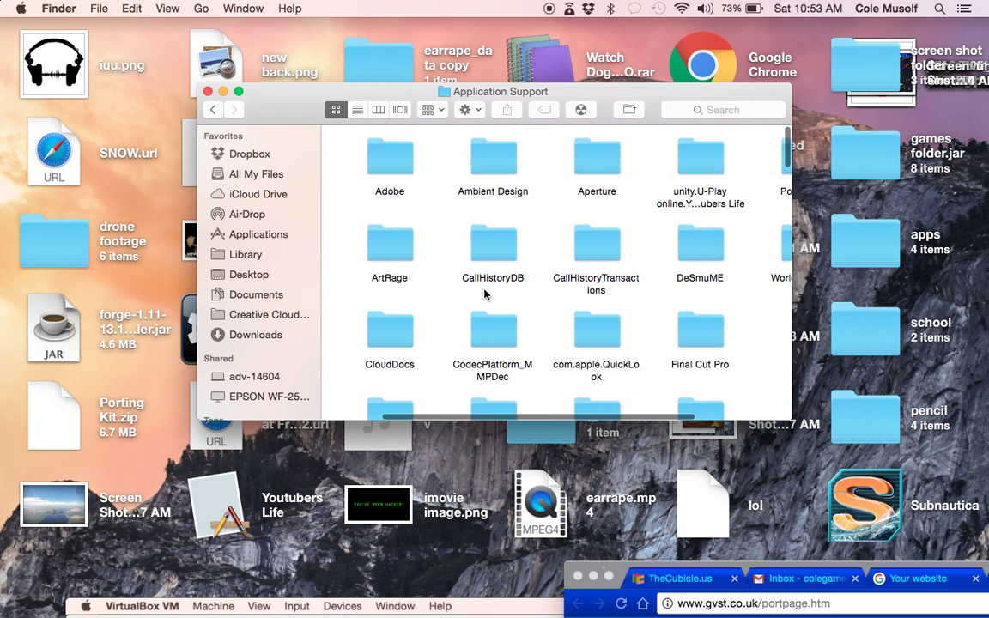
scroll(484, 295, left, 3)
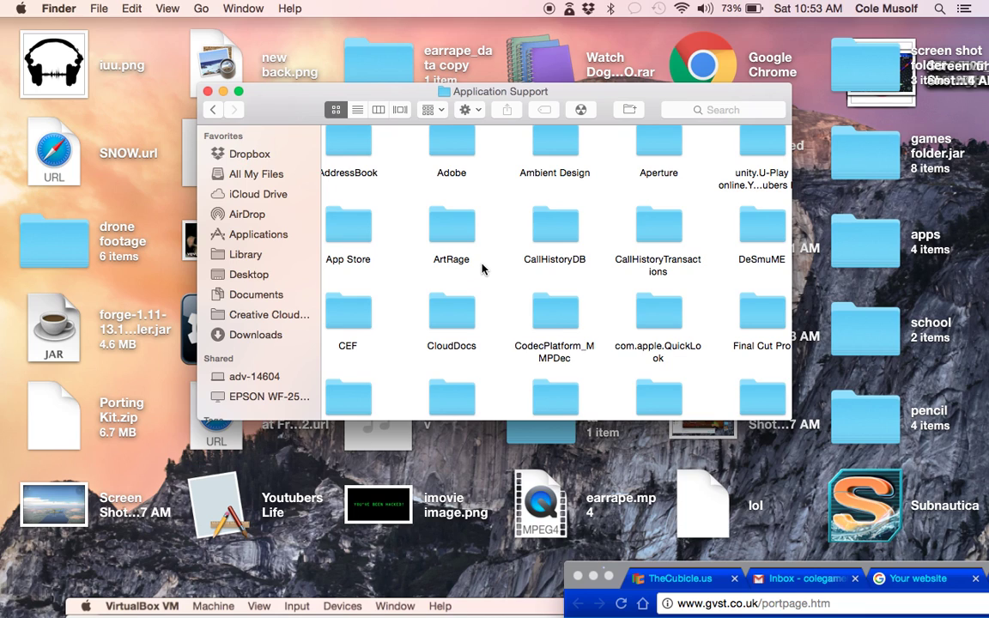
scroll(481, 269, down, 5)
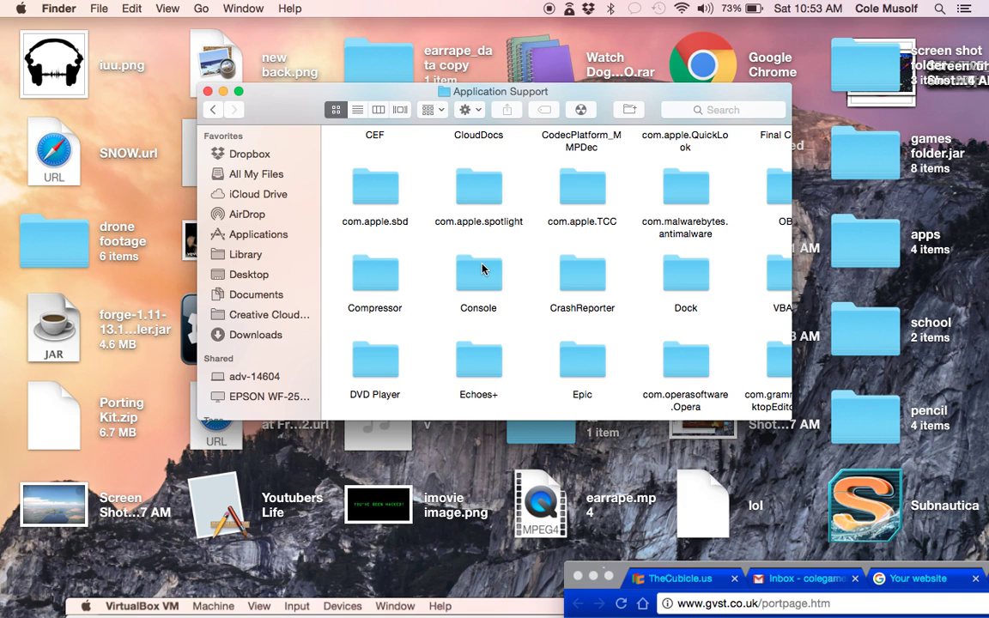
scroll(482, 268, down, 7)
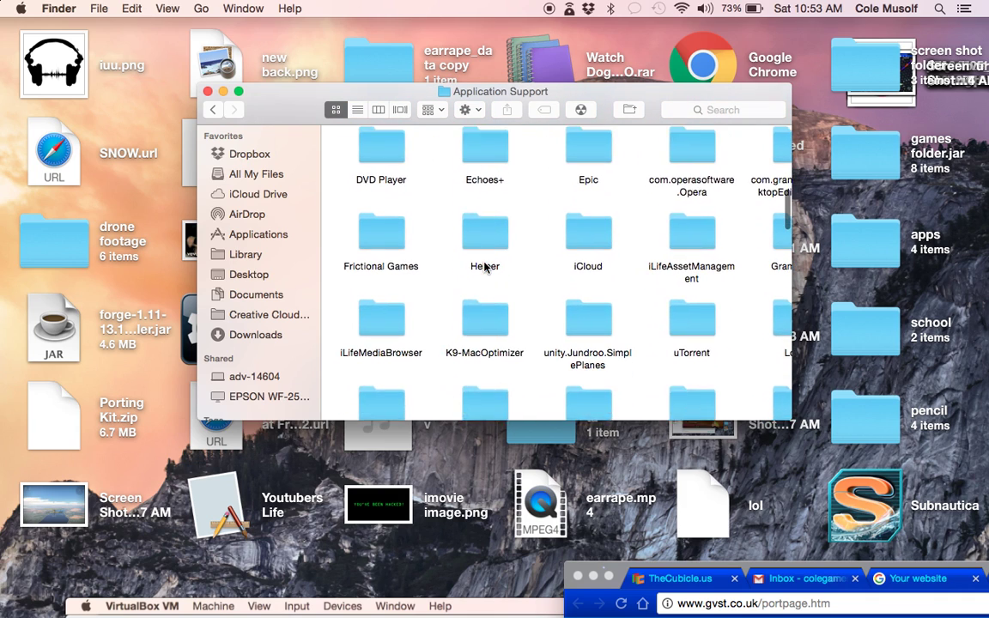
scroll(483, 267, down, 12)
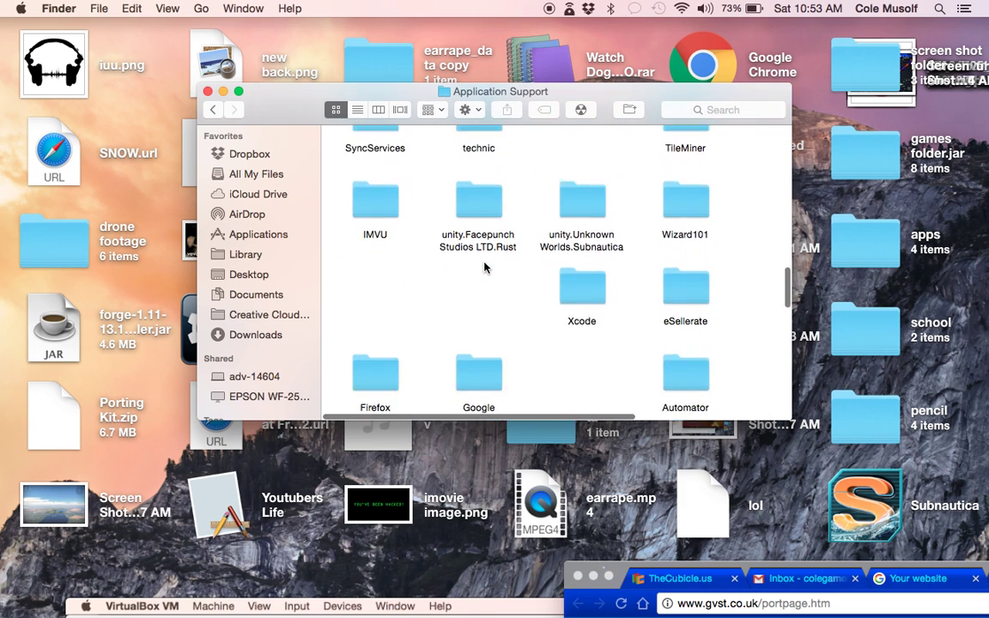
scroll(484, 267, down, 15)
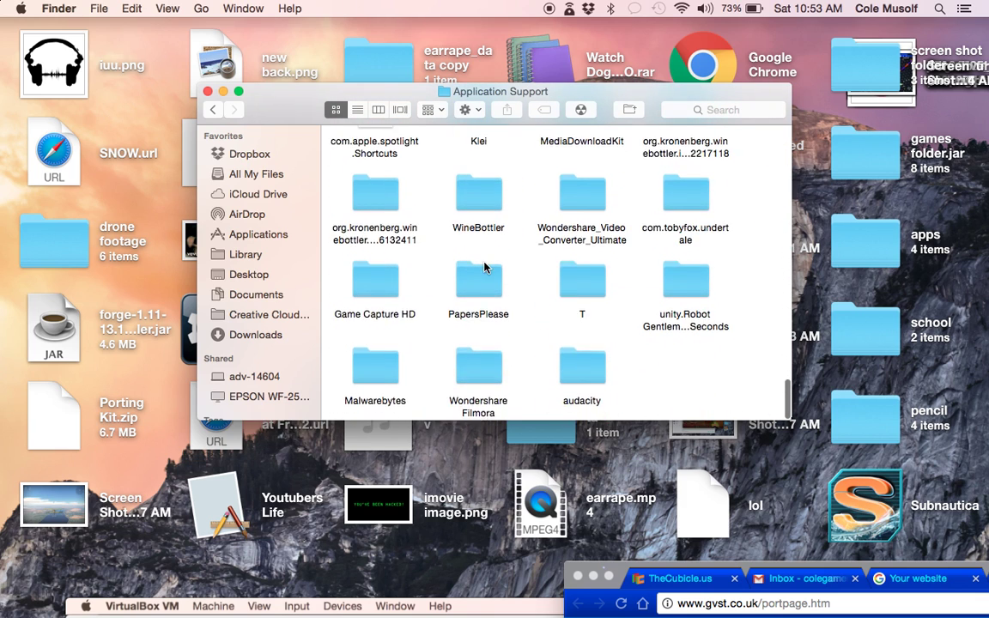
scroll(485, 269, right, 1)
scroll(486, 268, up, 5)
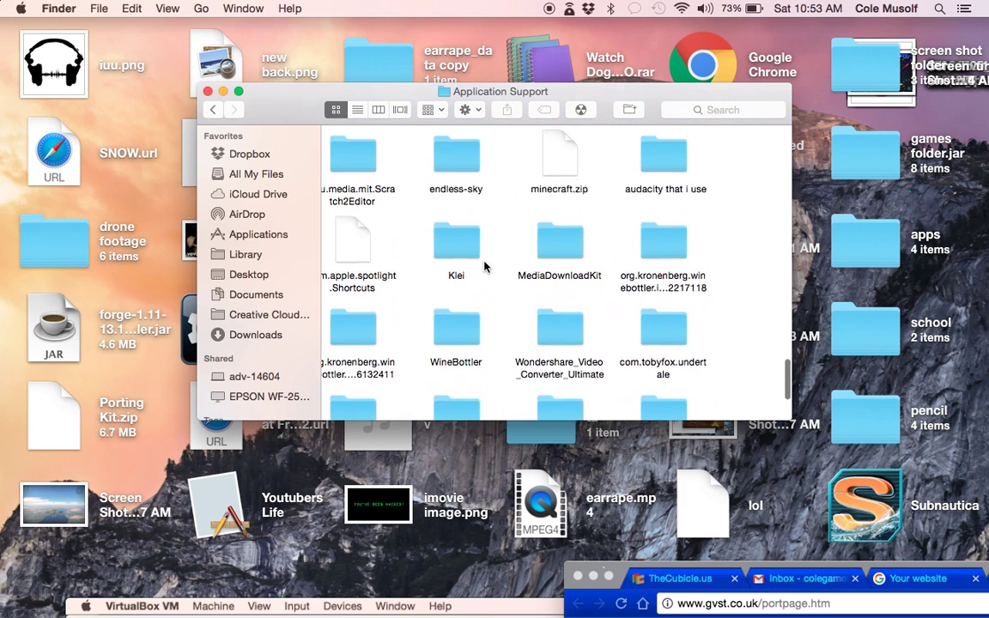
- Check 'audacity that i use' > Plug-Ins, return, and select the audacity folder
double_click(676, 159)
double_click(583, 150)
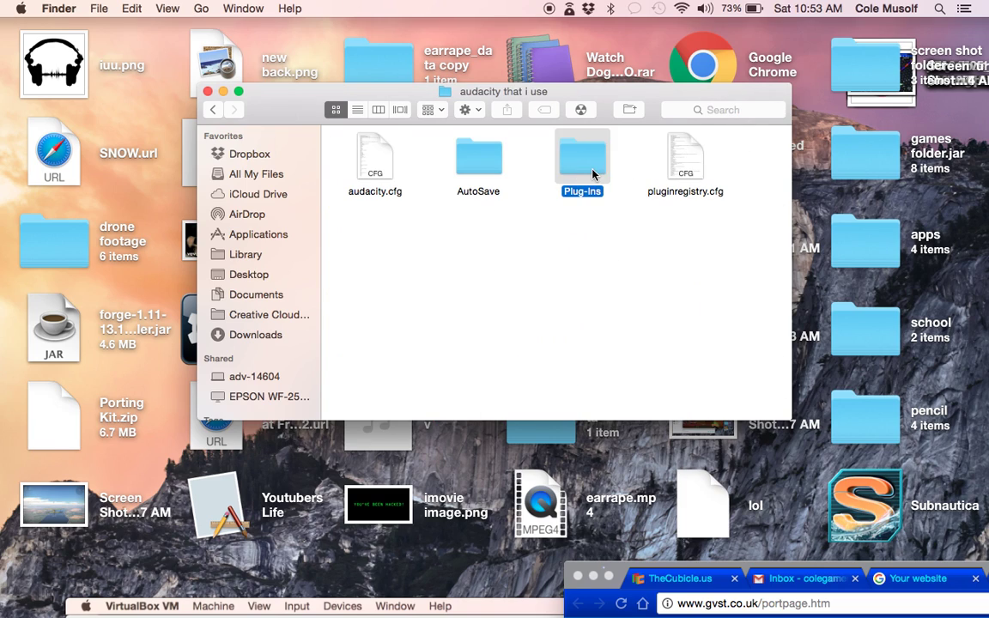
double_click(212, 109)
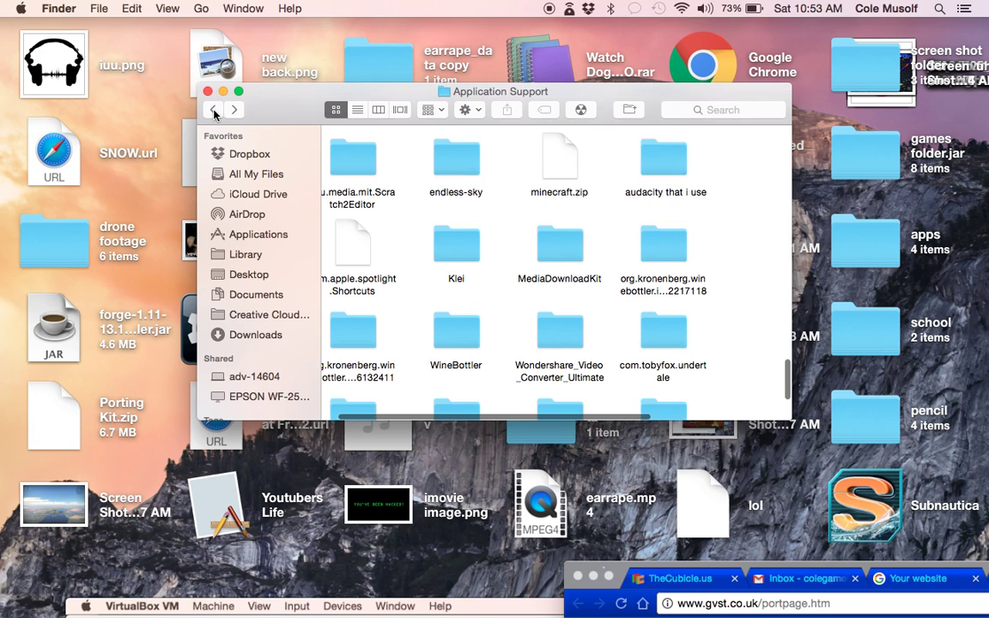
scroll(434, 178, down, 5)
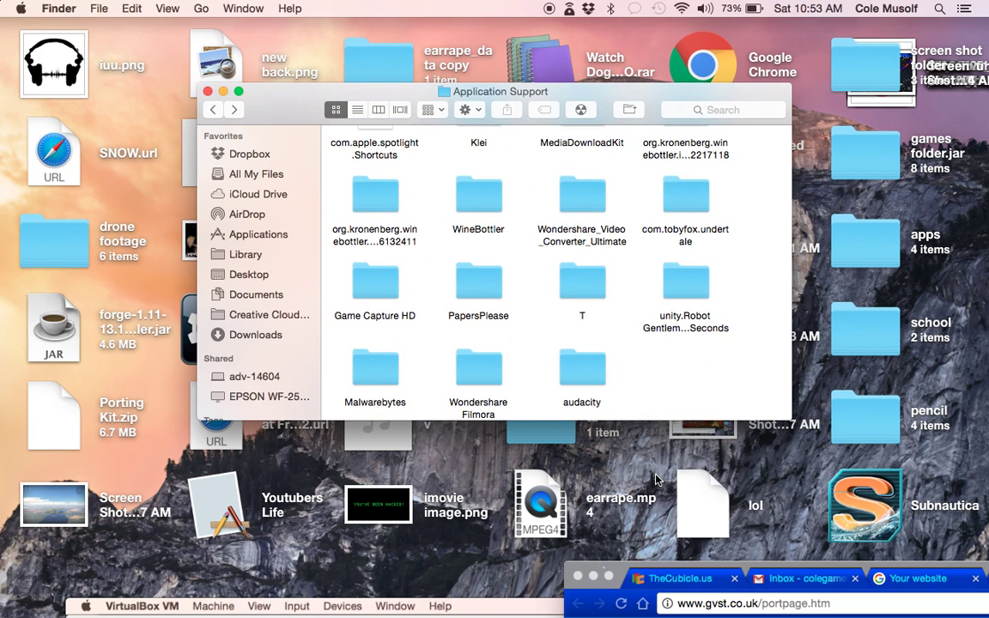
click(568, 375)
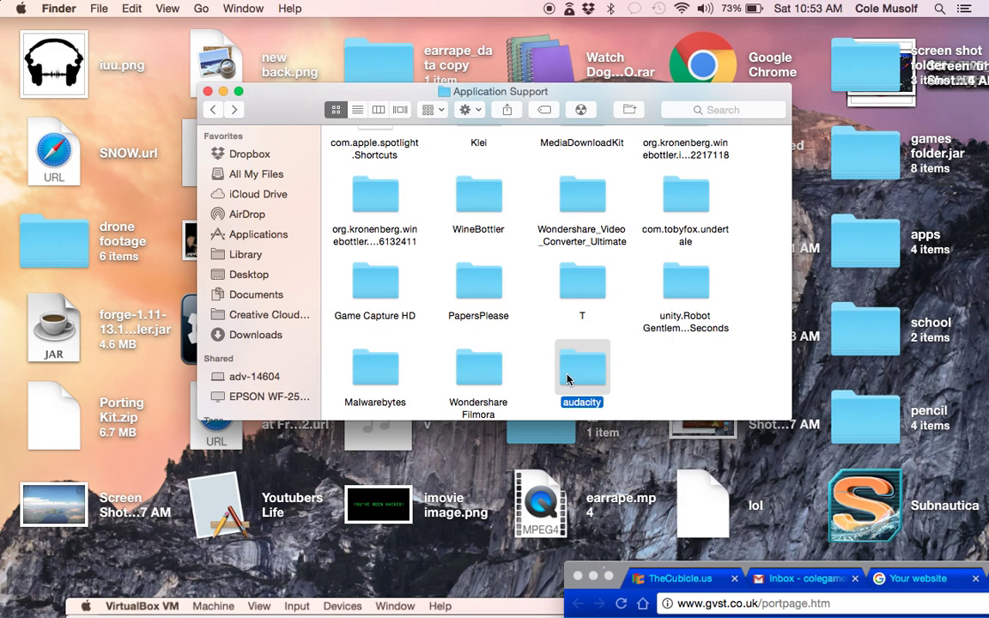
- Open audacity > Plug-Ins and move the old GSnap.vst to the Trash
double_click(568, 375)
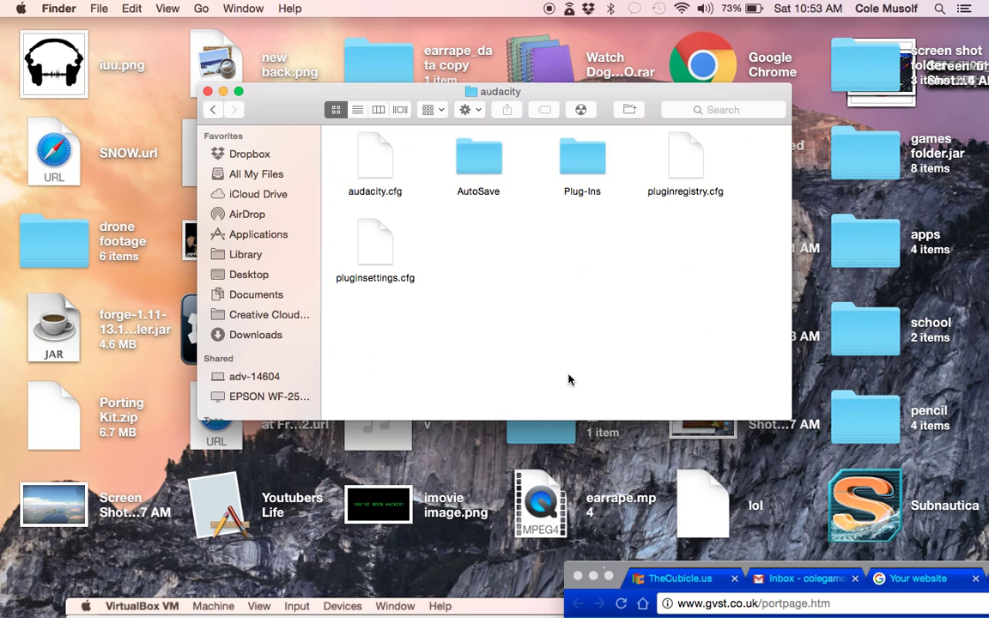
double_click(585, 152)
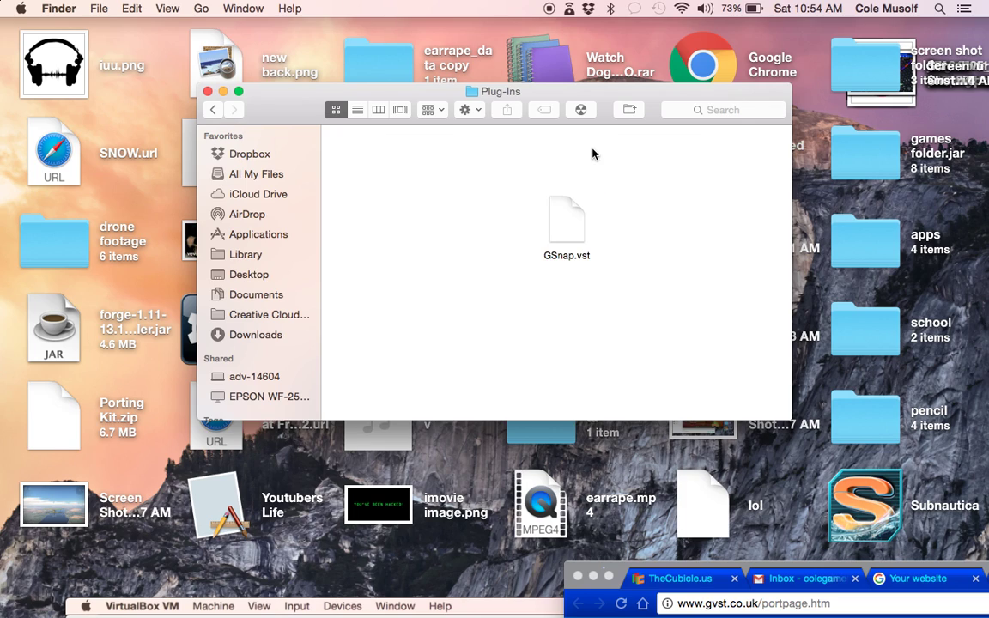
click(567, 221)
right_click(551, 218)
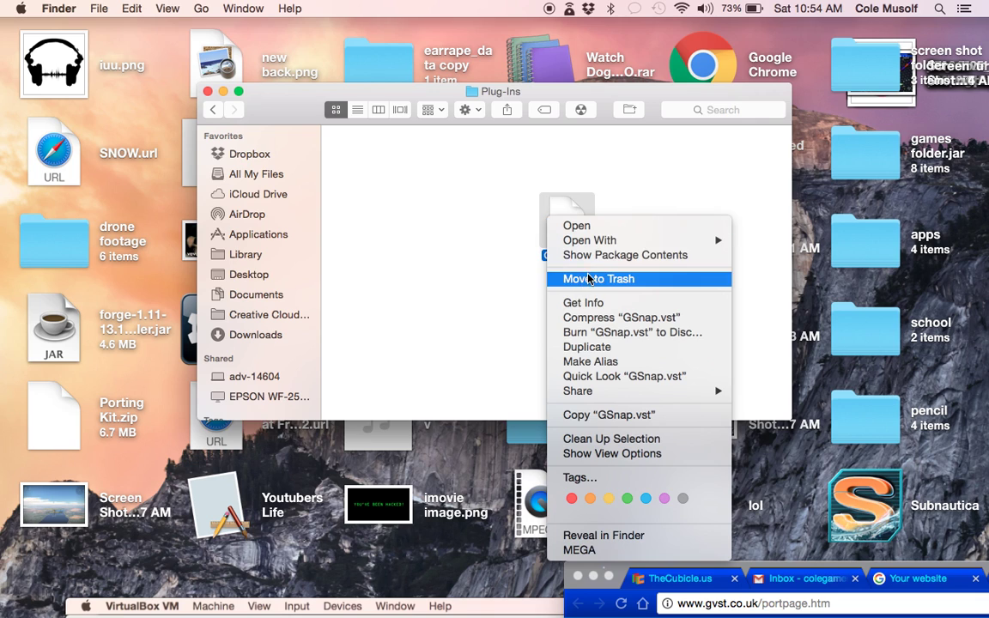
click(589, 279)
click(610, 611)
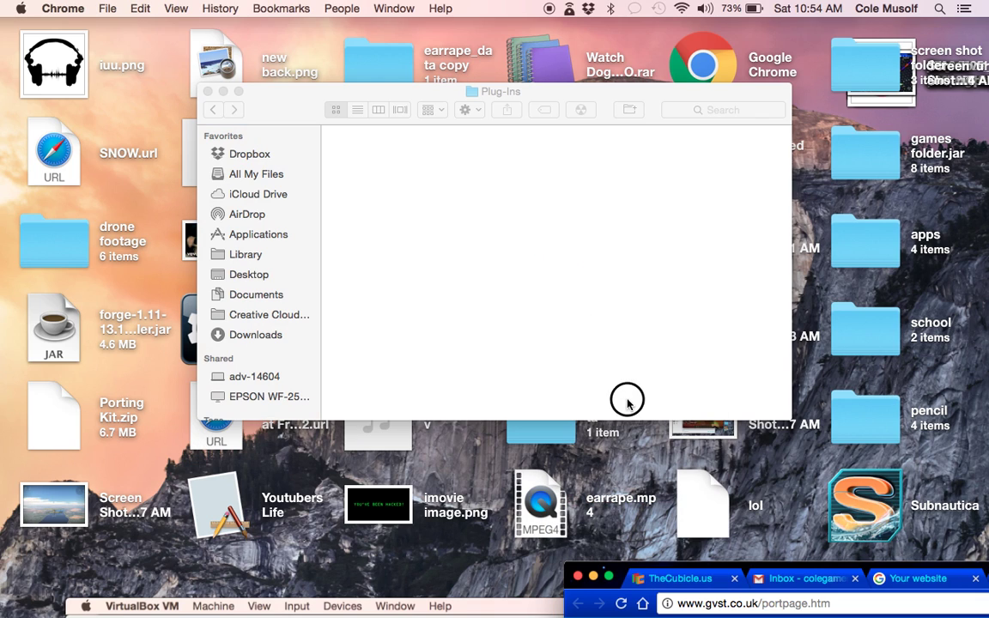
- Drag AllGVSTMacUBeta.zip into Plug-Ins, unzip it, and trash the zip archive
drag(623, 574, 665, 12)
drag(636, 595, 505, 254)
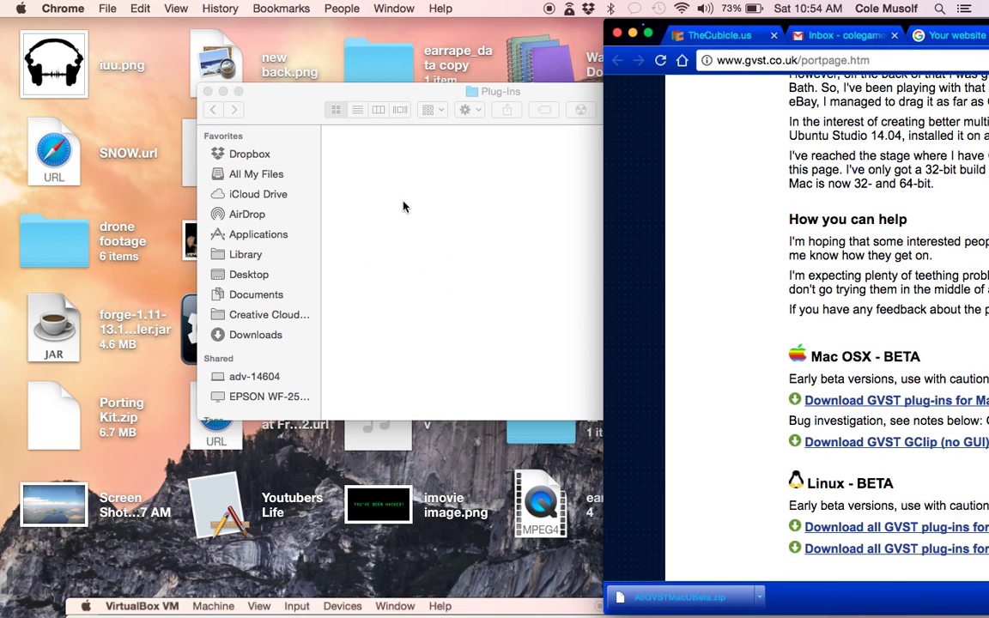
click(276, 89)
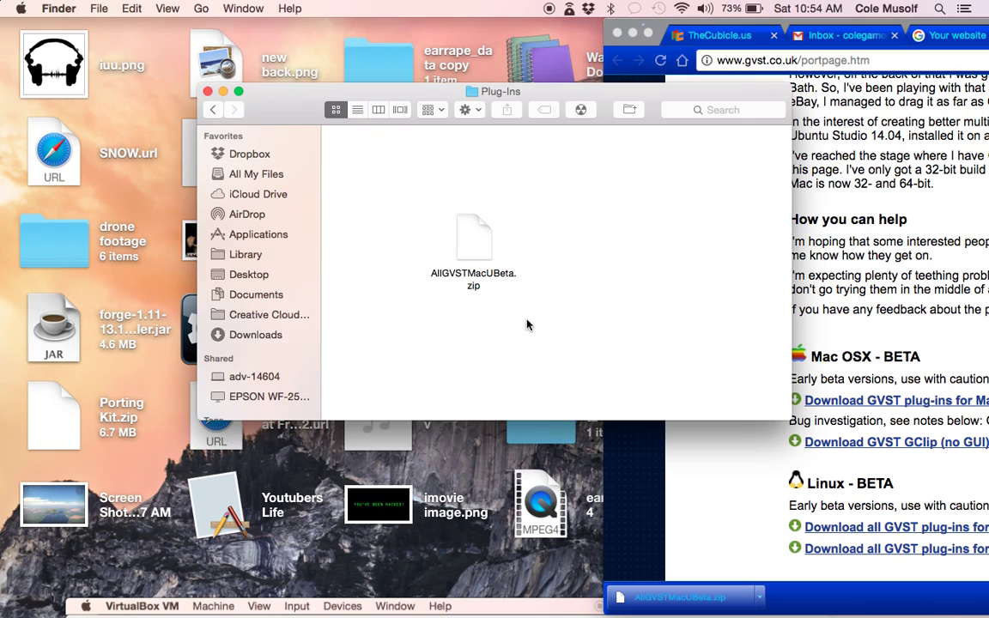
click(485, 249)
double_click(485, 249)
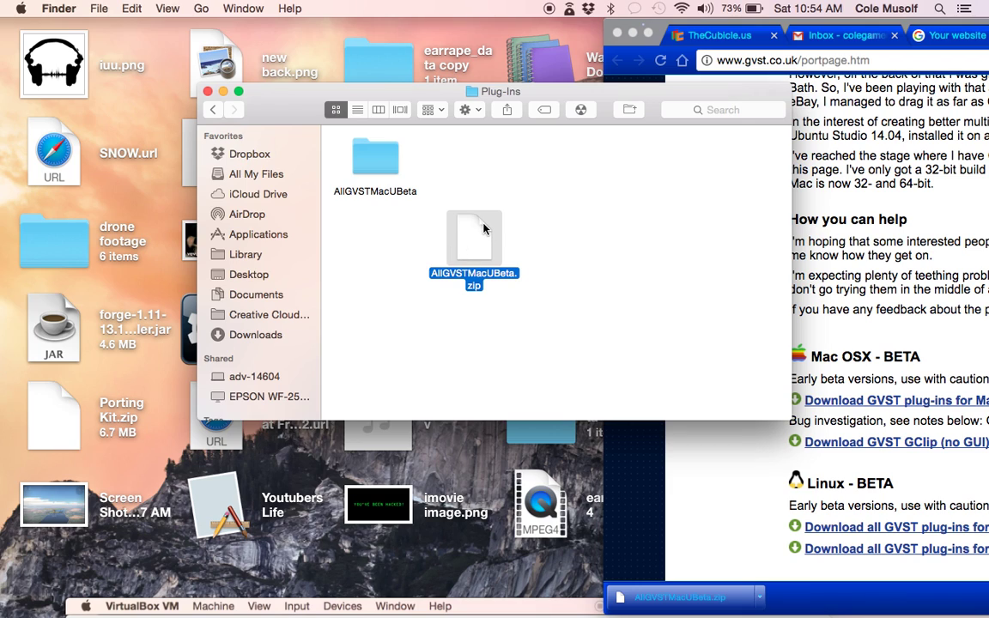
right_click(459, 249)
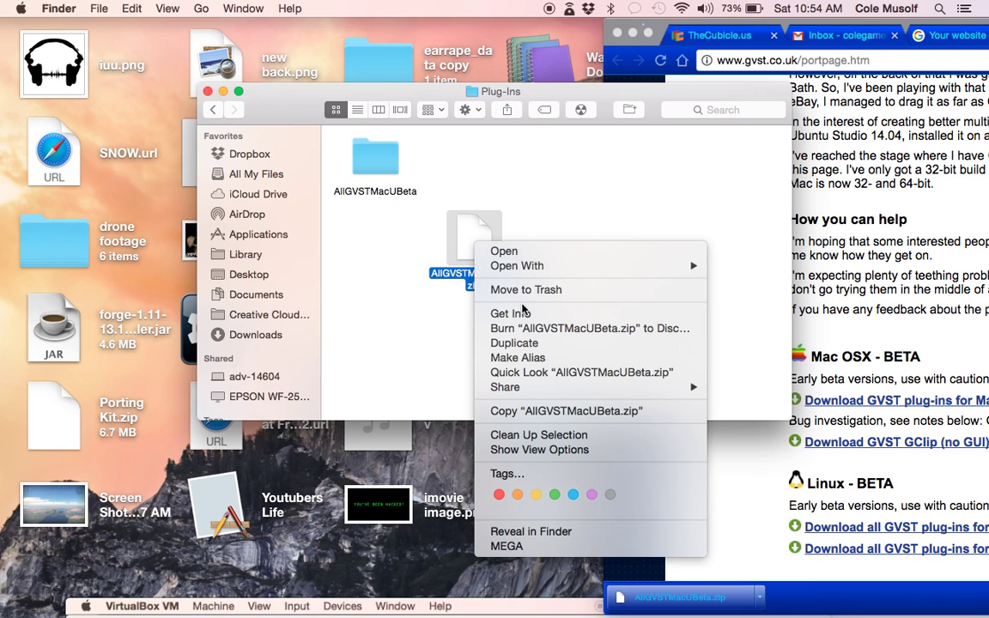
click(474, 285)
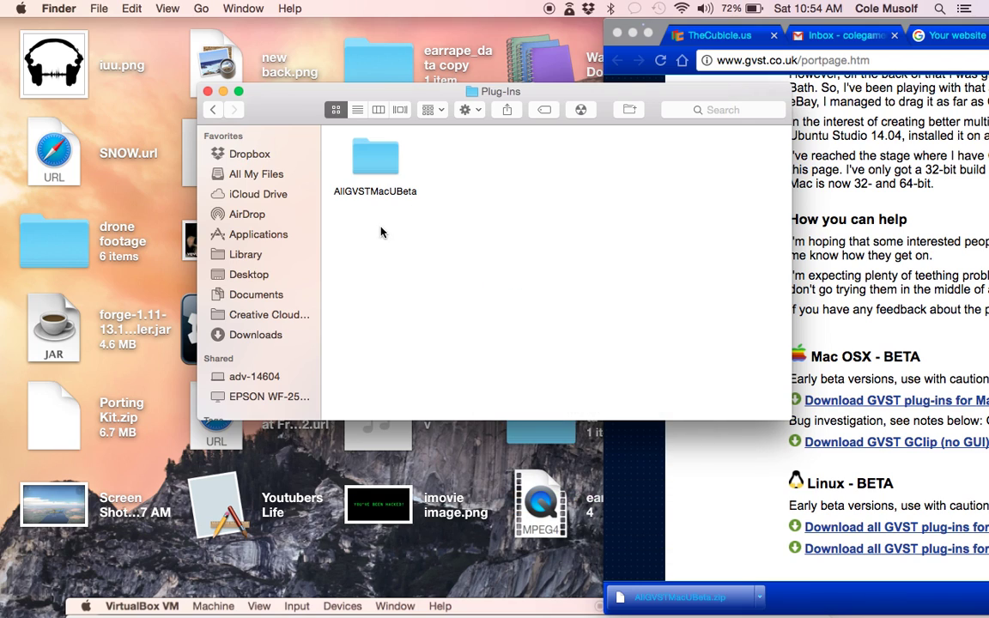
- Open the AllGVSTMacUBeta folder and drag GSnap.vst onto the desktop
double_click(375, 154)
scroll(551, 231, down, 10)
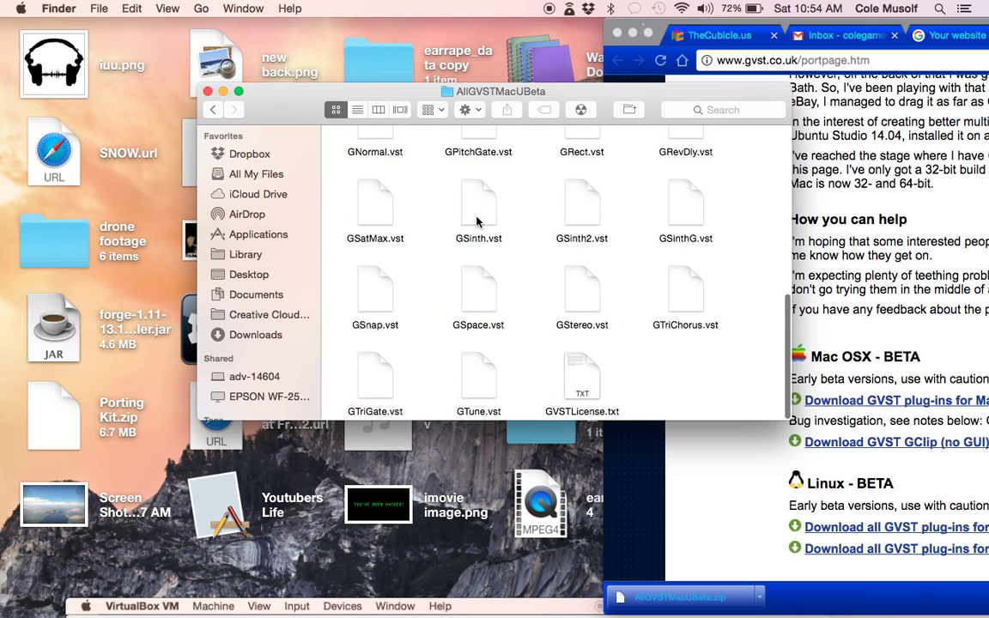
mouse_move(419, 279)
mouse_down()
mouse_move(296, 305)
mouse_move(331, 304)
mouse_up()
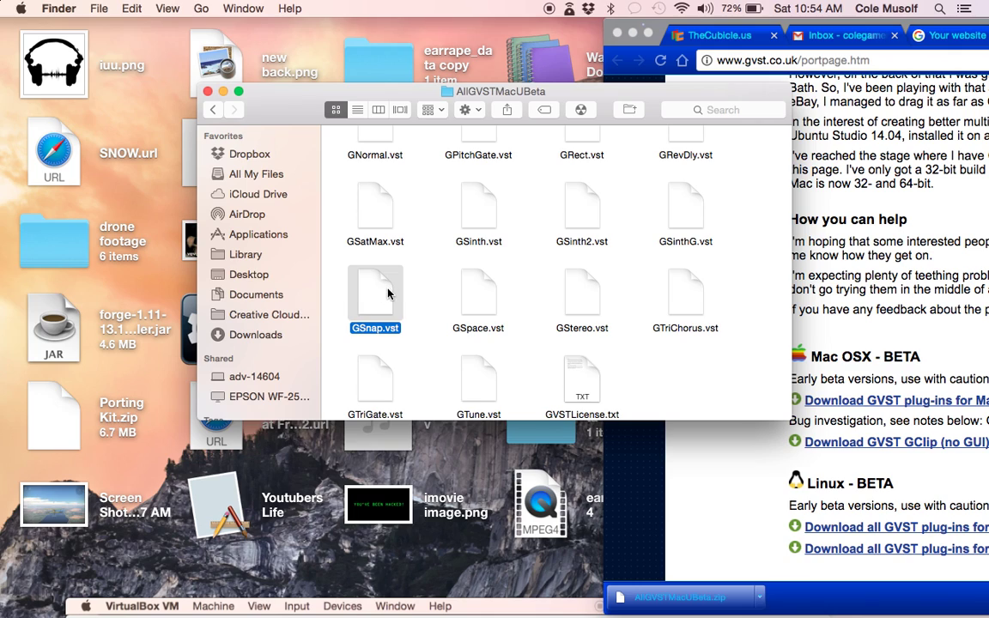
drag(388, 293, 155, 277)
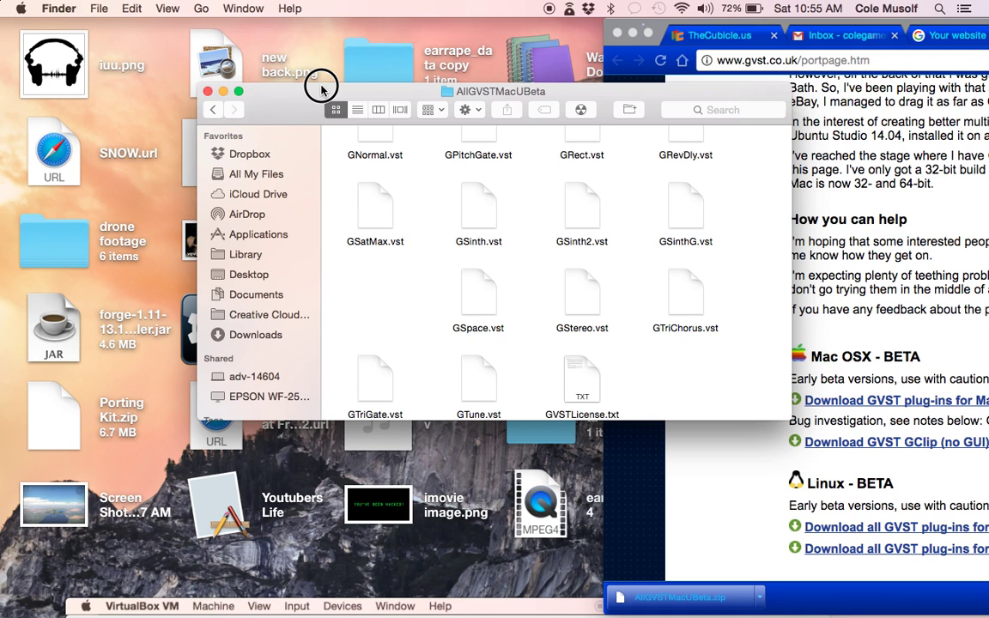
- Move the folder window to the left and push Chrome out of the way
drag(322, 88, 0, 170)
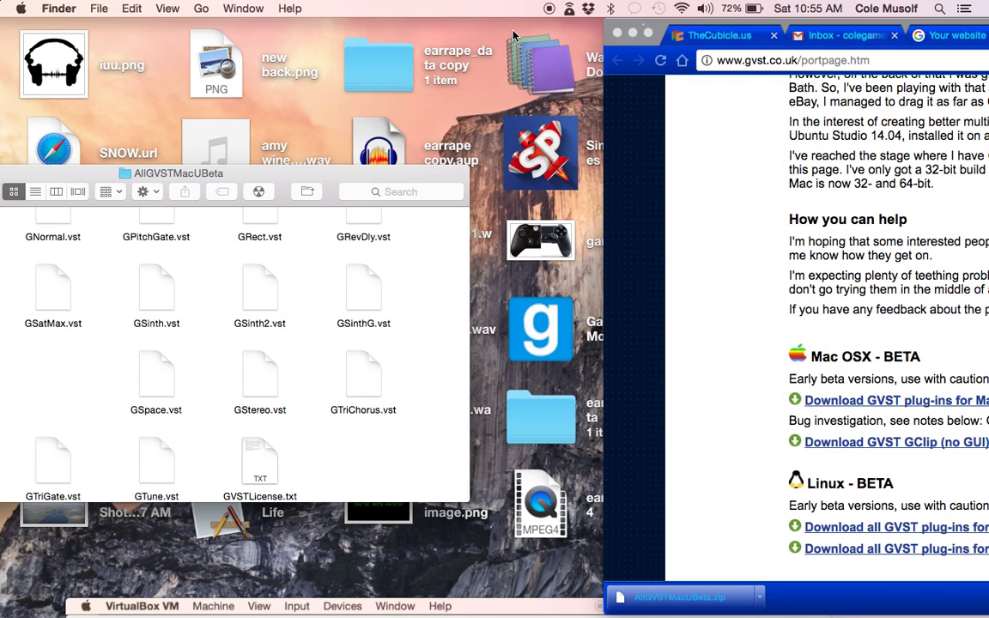
click(658, 34)
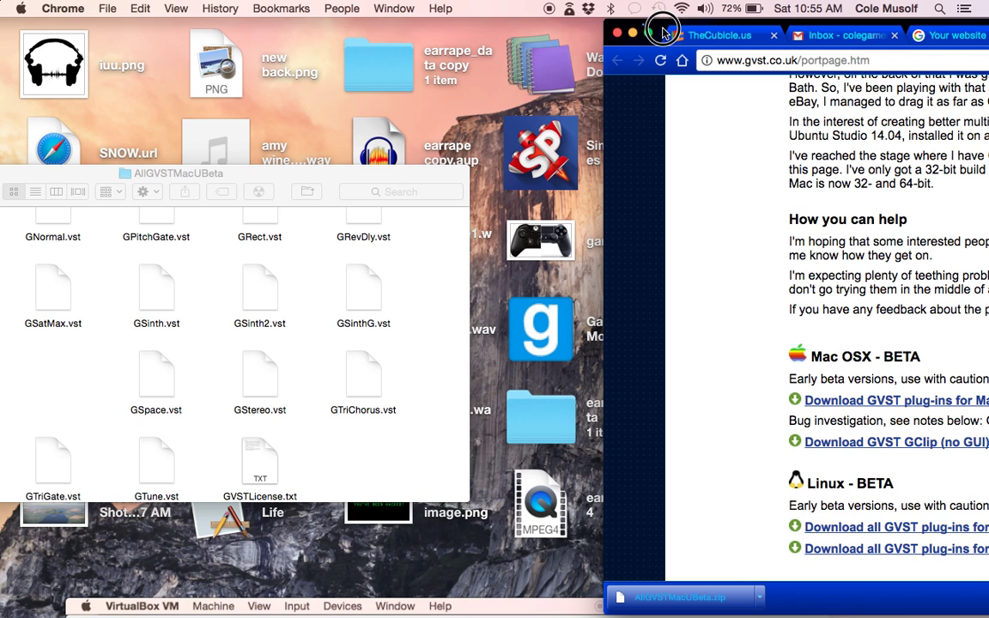
drag(663, 33, 735, 513)
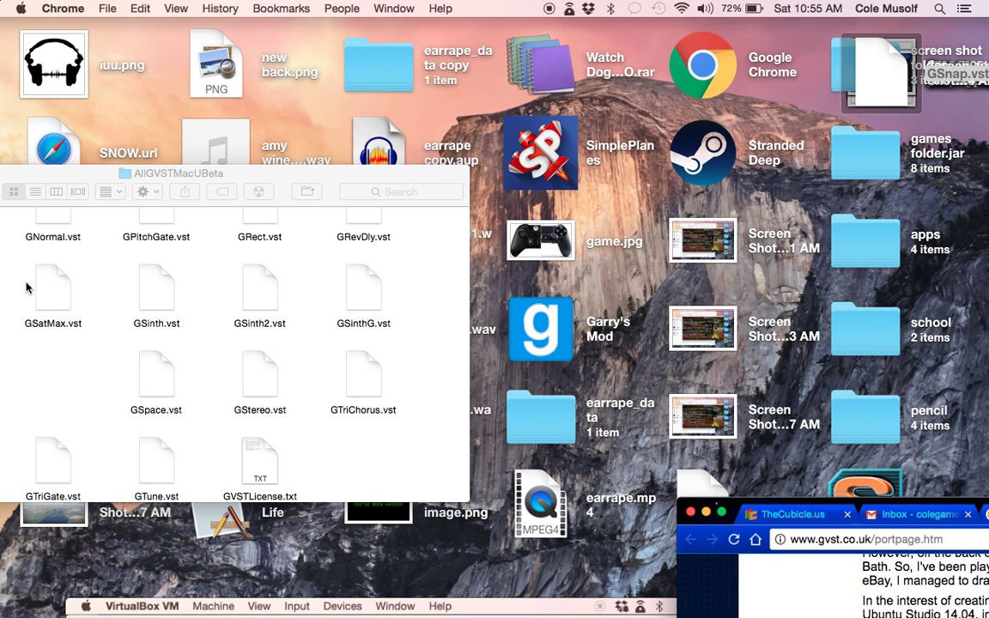
click(75, 169)
- Return to Plug-Ins and move the AllGVSTMacUBeta folder to the Trash
drag(71, 177, 582, 47)
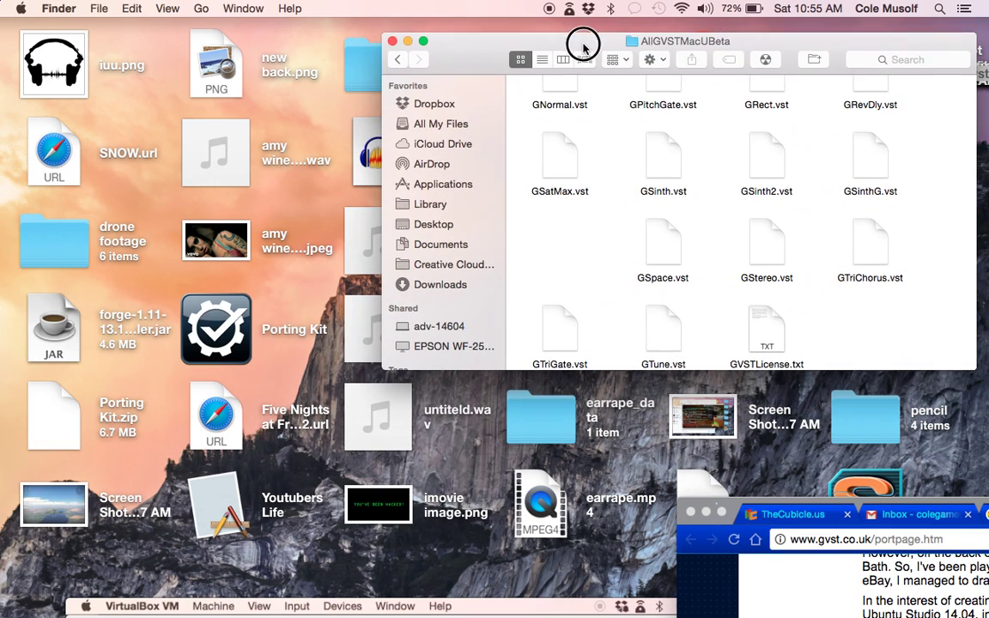
click(394, 59)
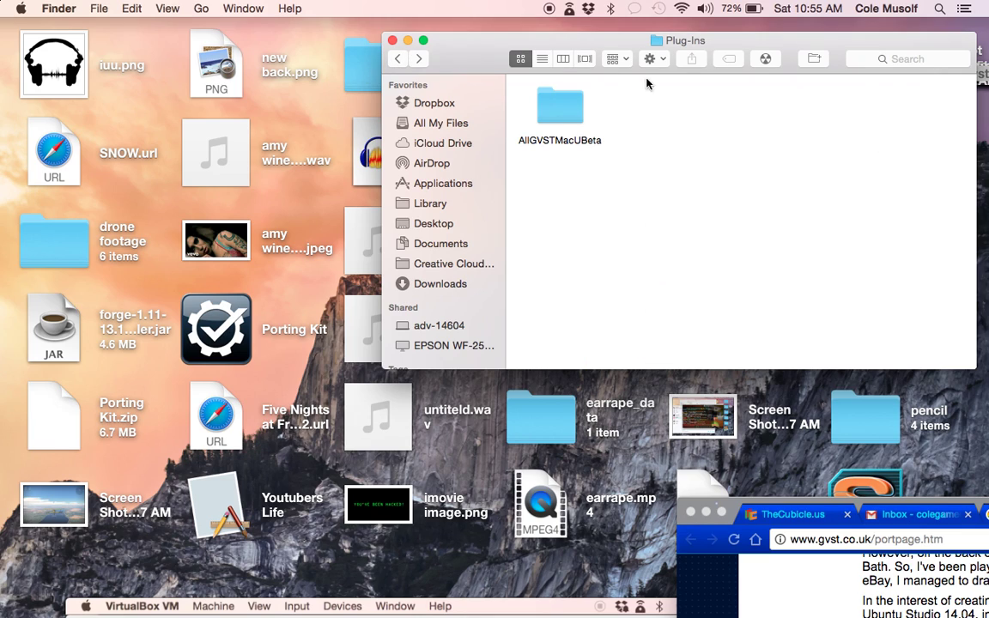
click(550, 104)
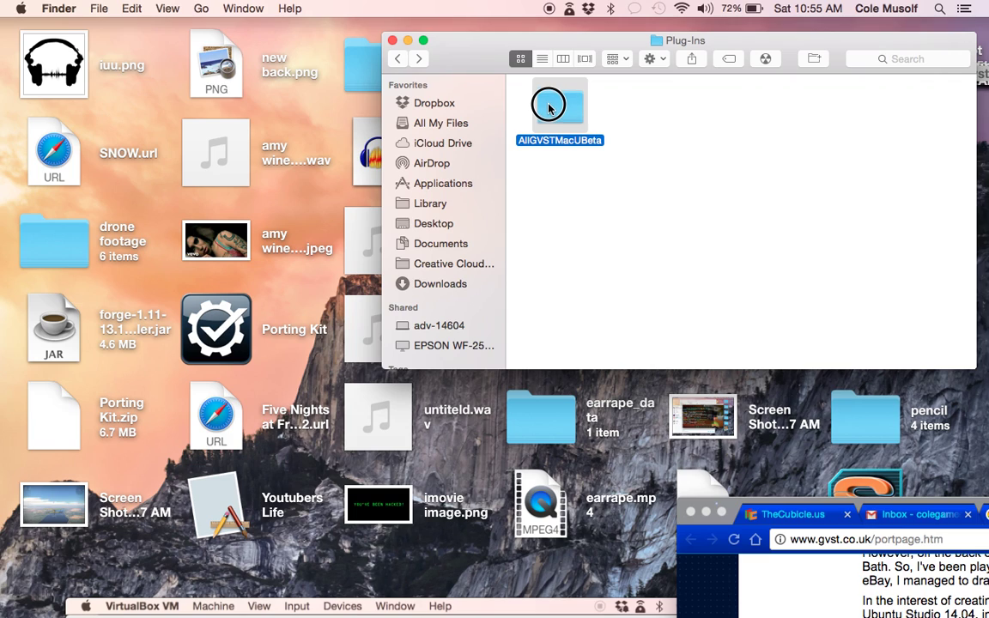
drag(550, 104, 612, 146)
right_click(611, 145)
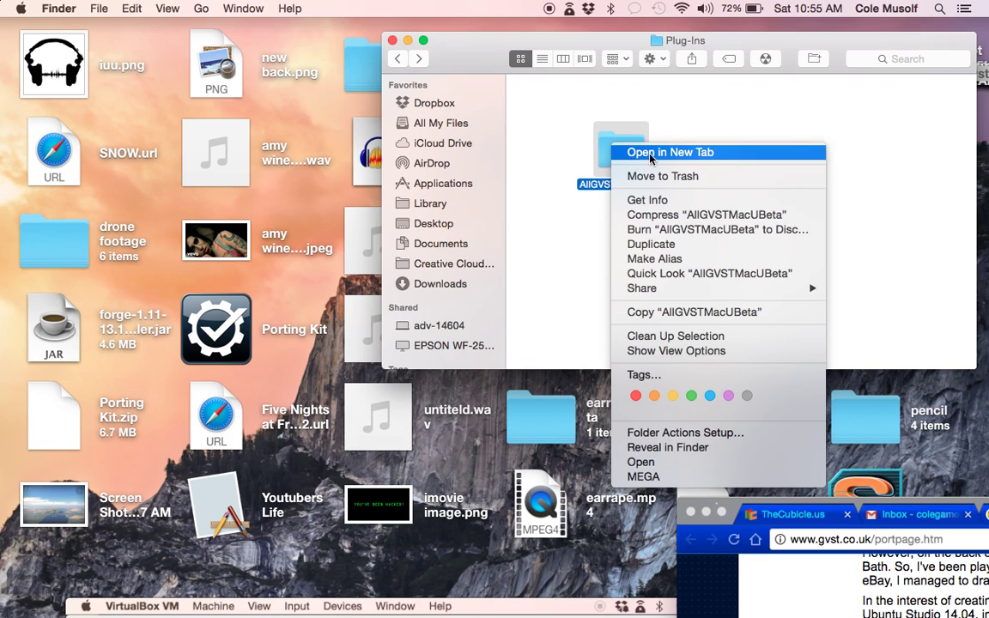
click(646, 177)
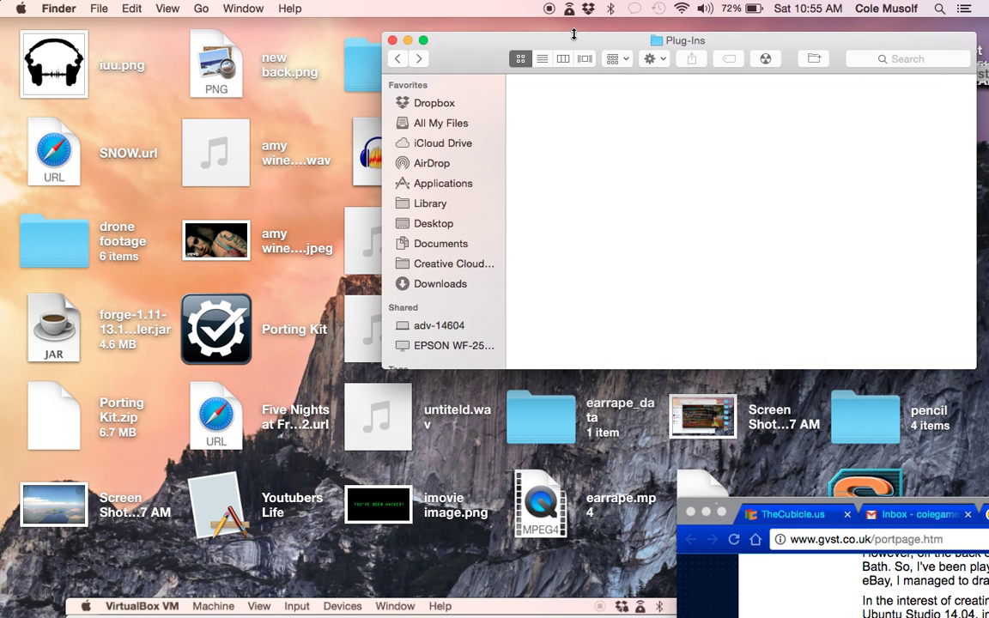
- Drag GSnap.vst from the desktop into the Plug-Ins folder
drag(573, 35, 201, 20)
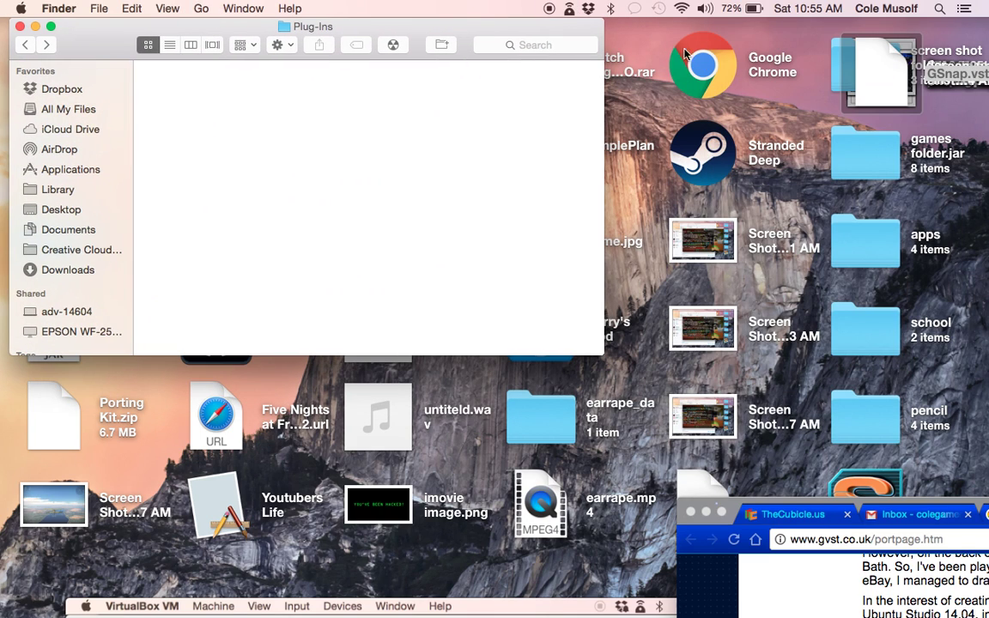
drag(880, 66, 338, 161)
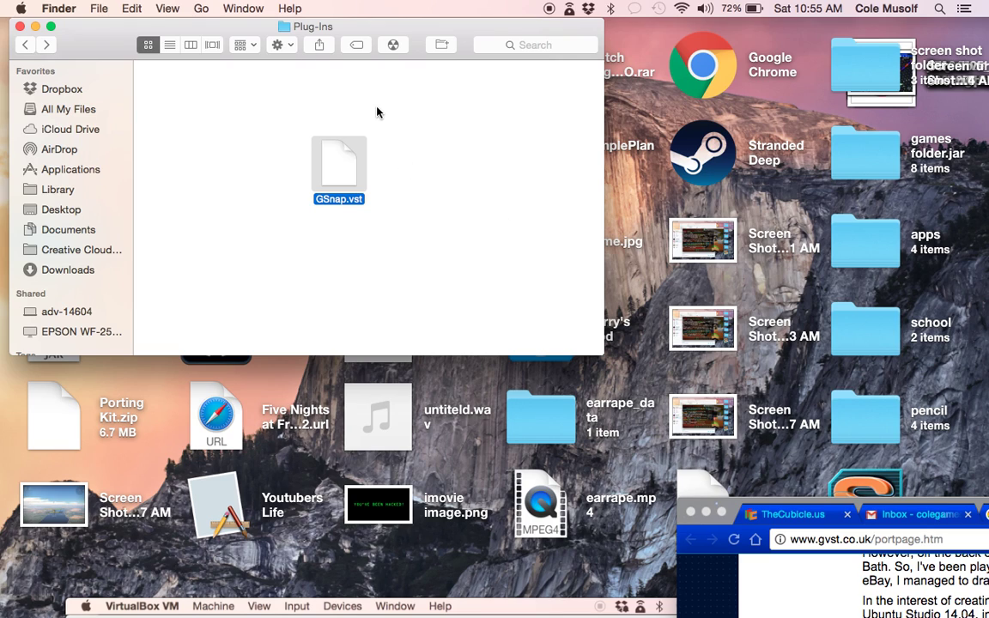
mouse_move(227, 611)
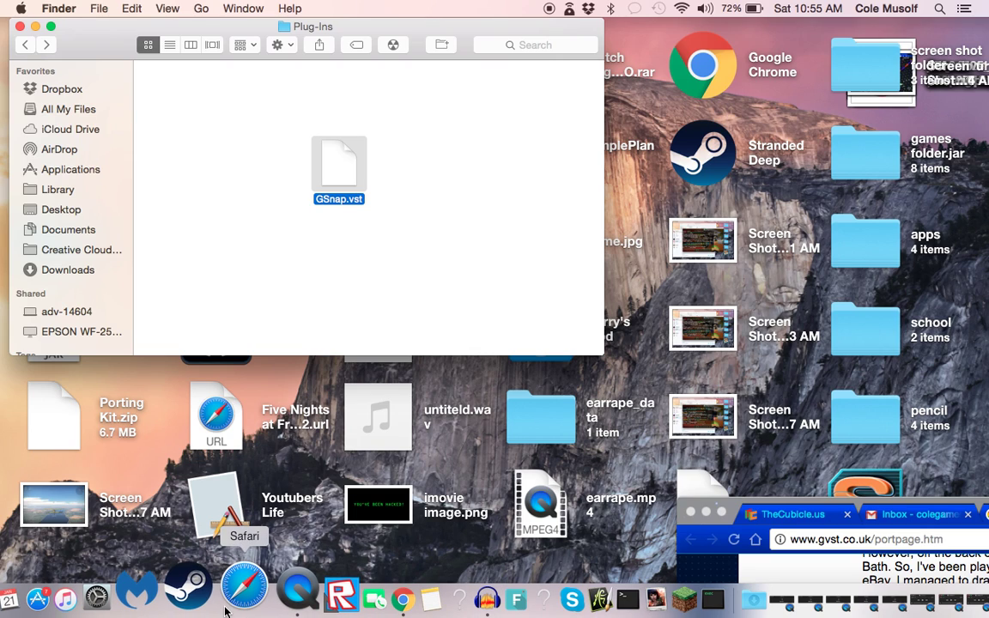
- Show Applications, then launch Audacity from Launchpad
click(88, 168)
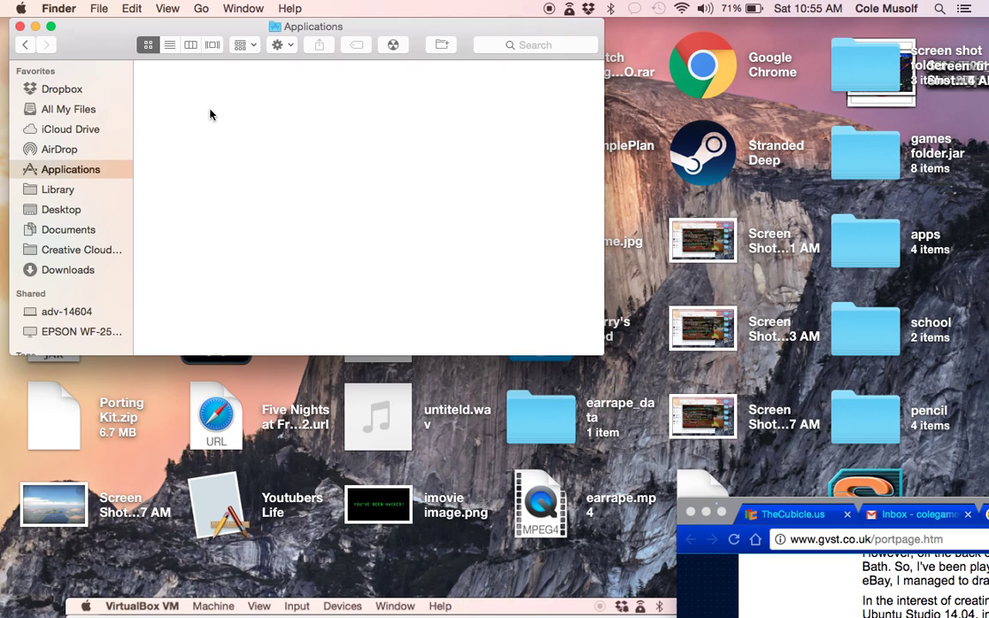
key(F4)
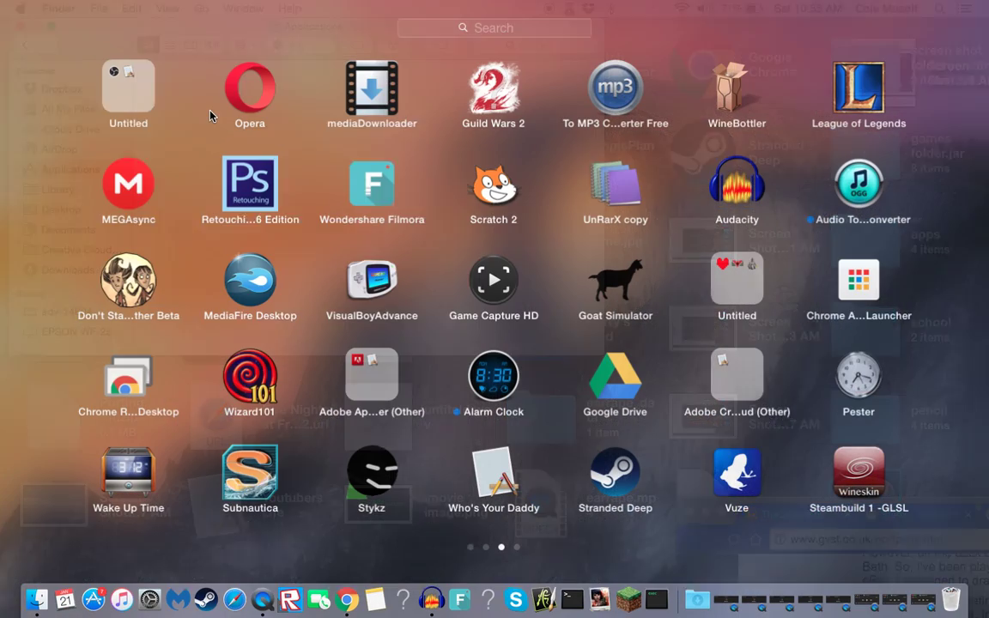
scroll(360, 221, right, 5)
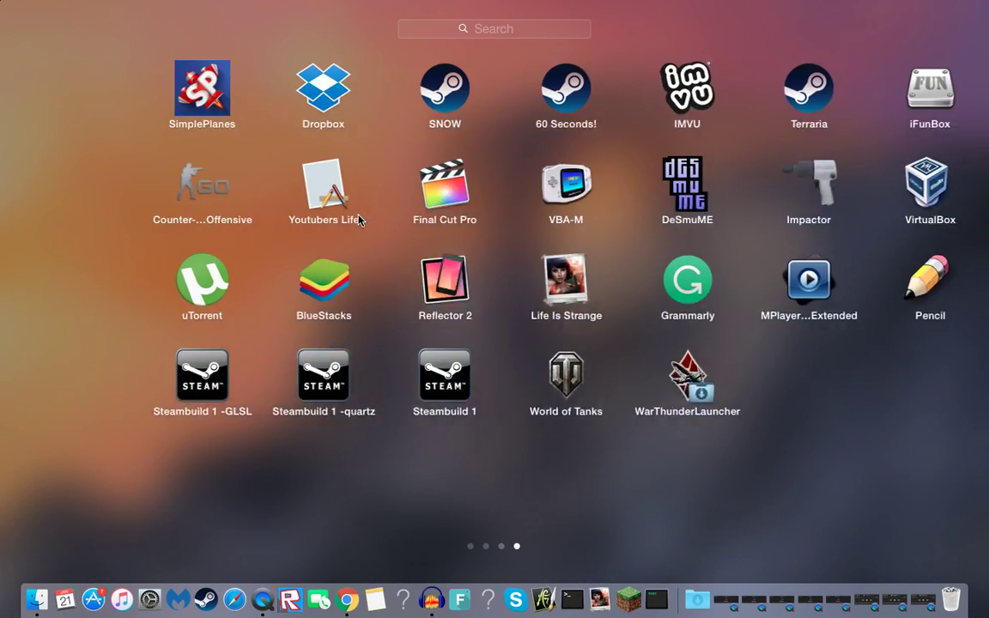
scroll(385, 217, left, 5)
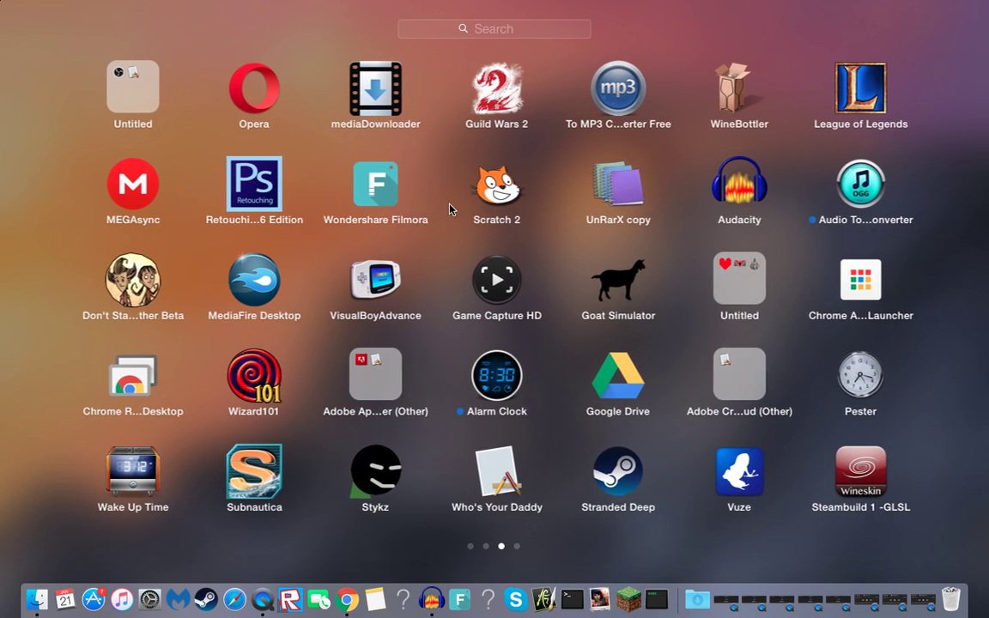
click(740, 195)
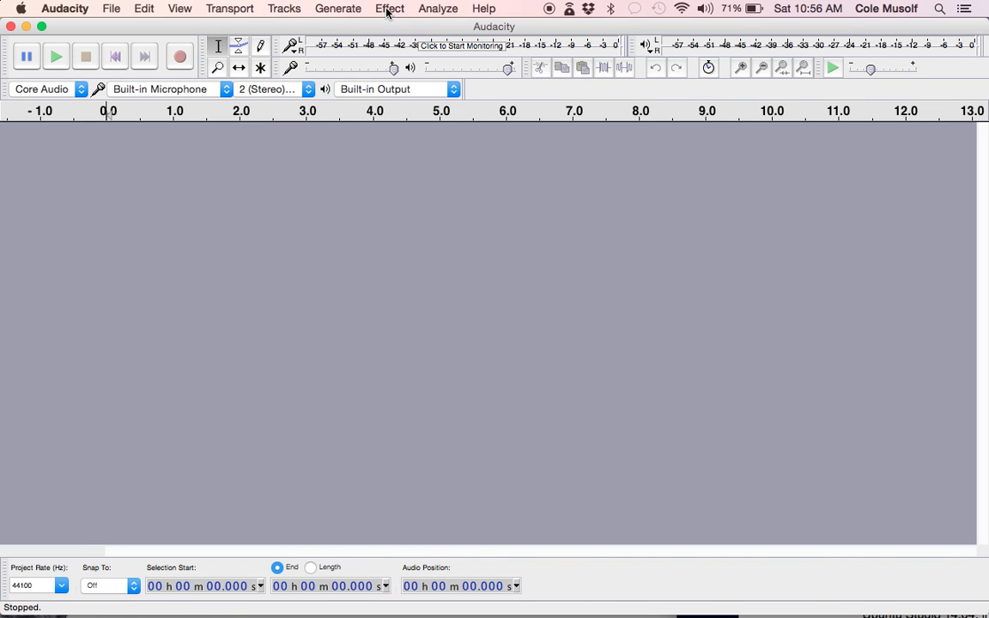
- In Effect > Add / Remove Plug-ins, enable the new GSnap entry and confirm with OK
click(391, 9)
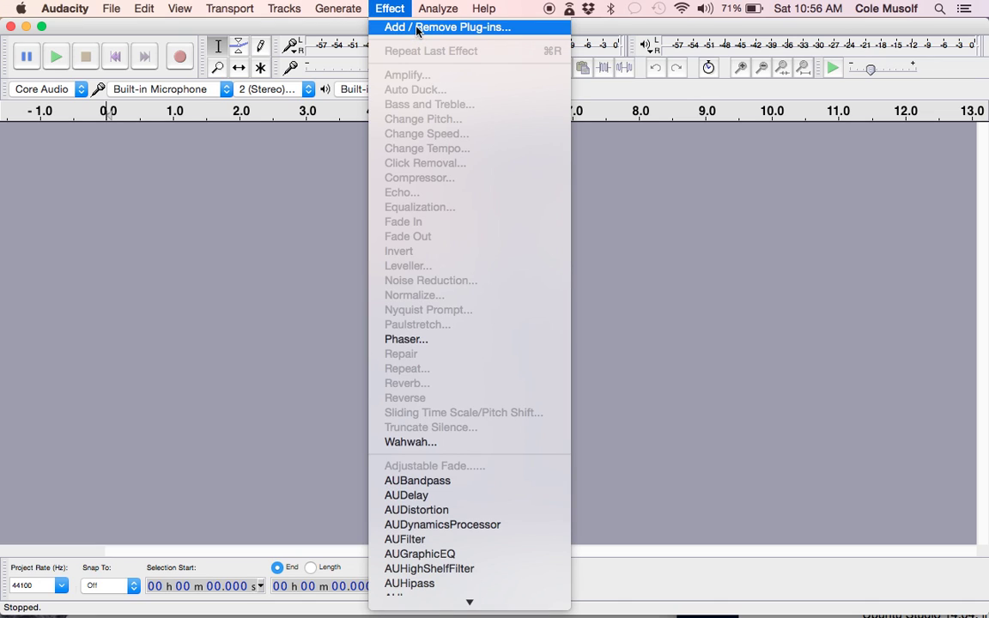
click(418, 31)
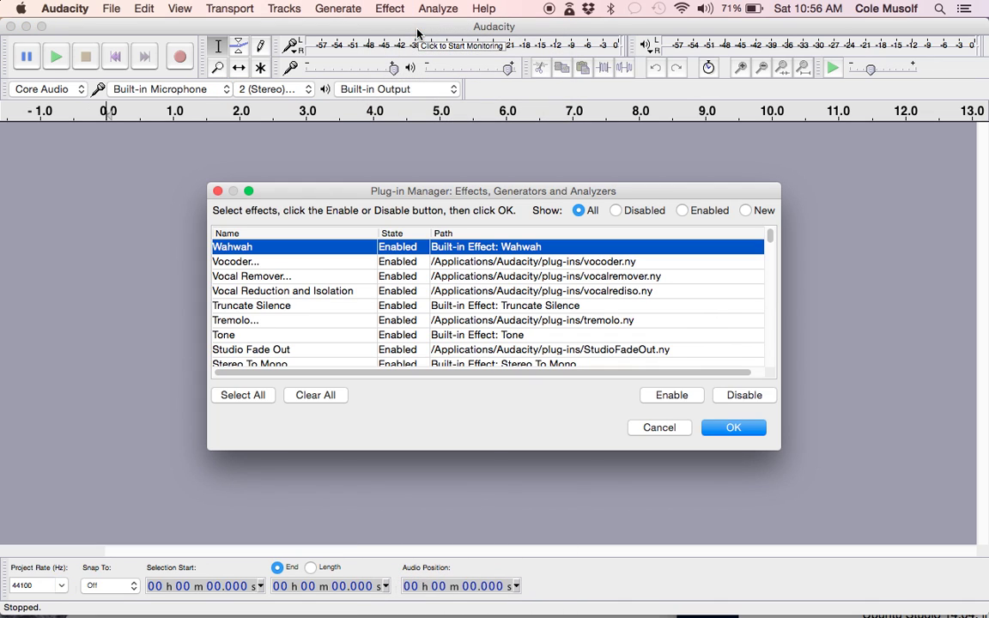
scroll(344, 370, down, 10)
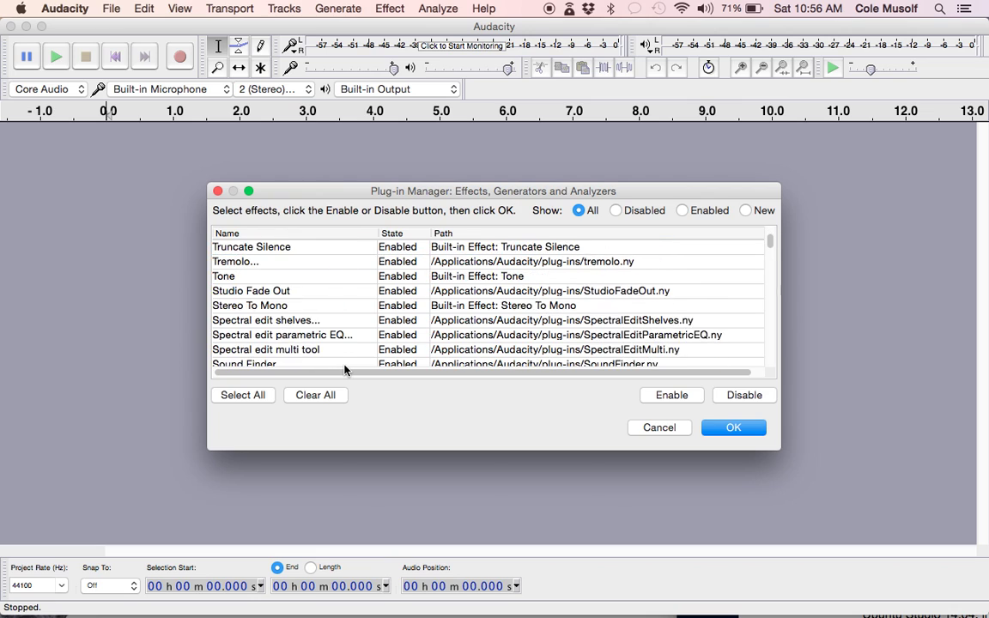
scroll(344, 370, down, 5)
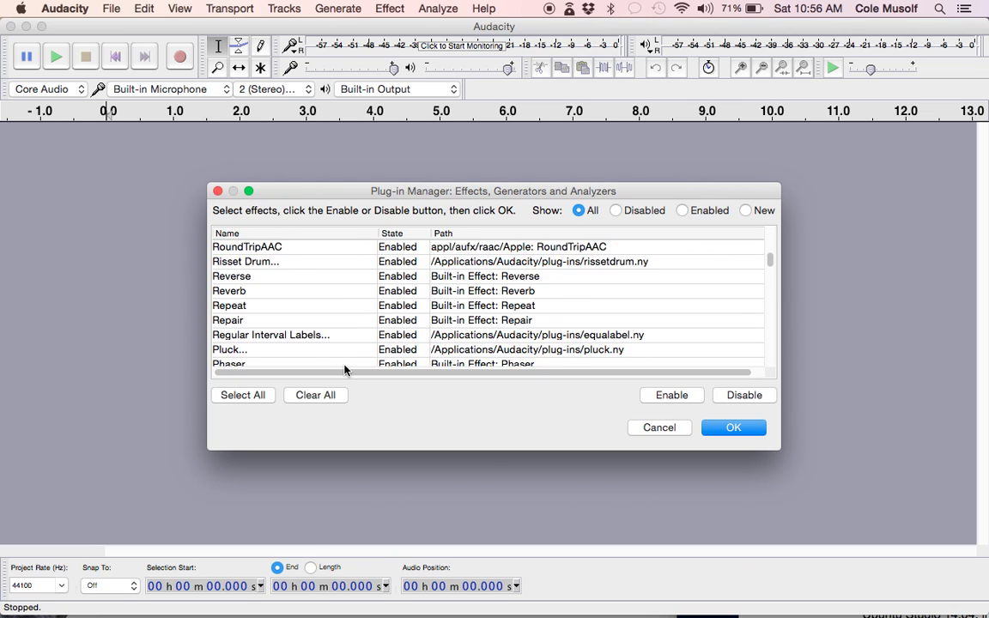
scroll(344, 370, down, 6)
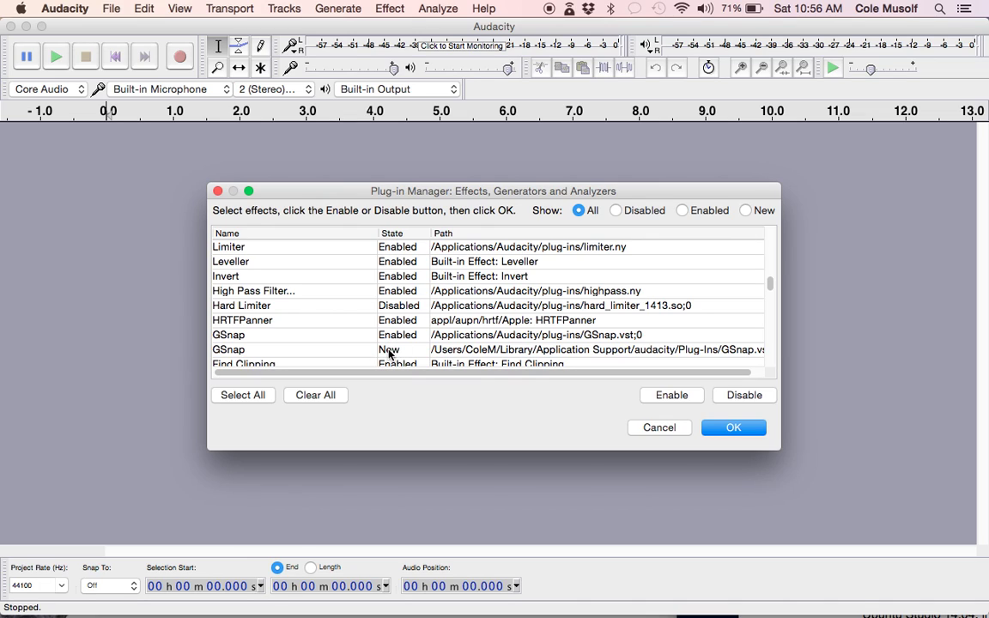
click(386, 350)
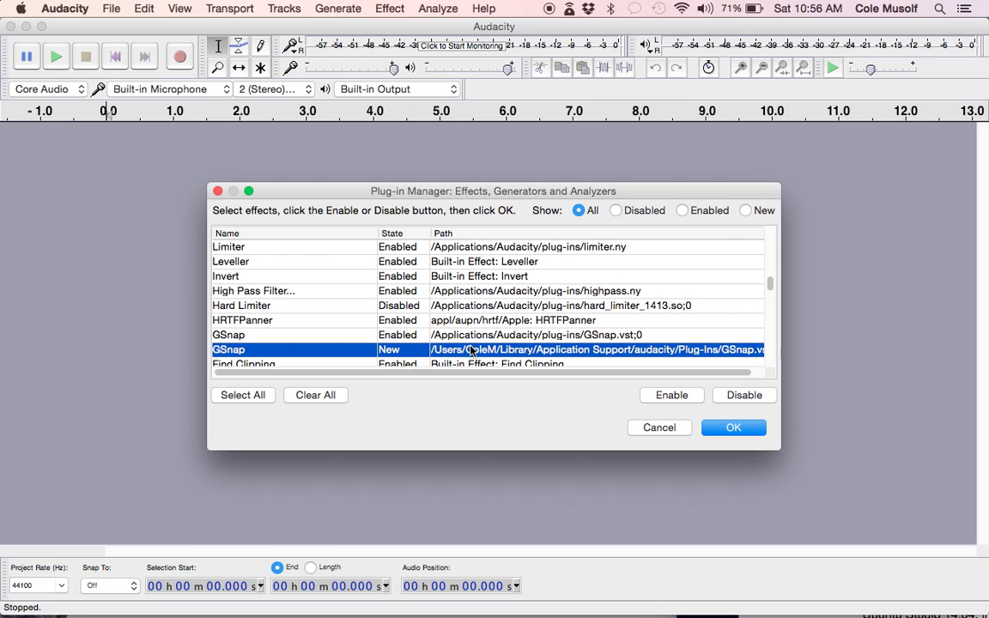
click(668, 396)
click(731, 427)
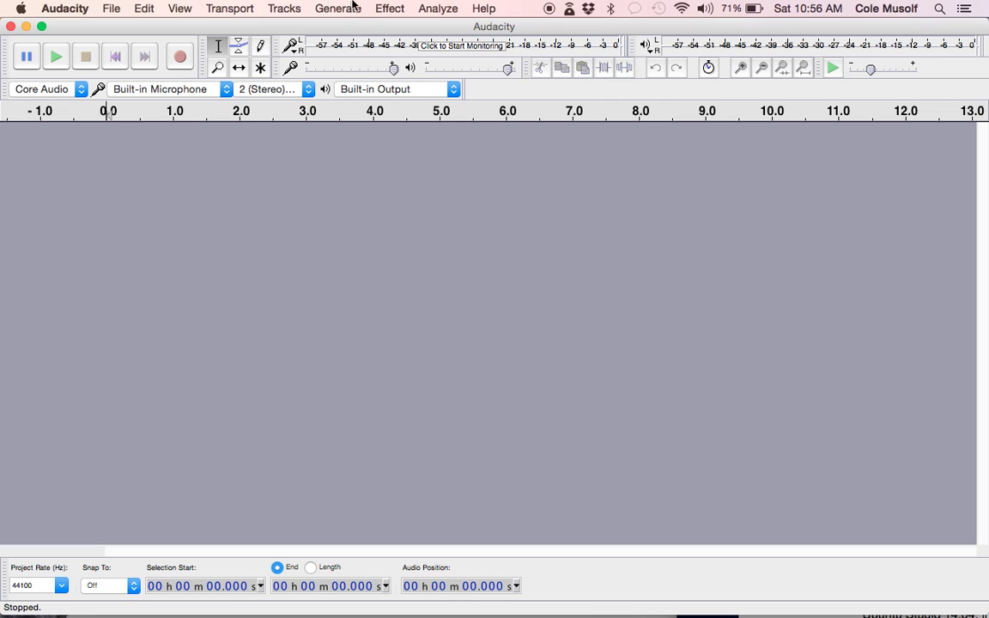
click(378, 8)
scroll(376, 395, down, 10)
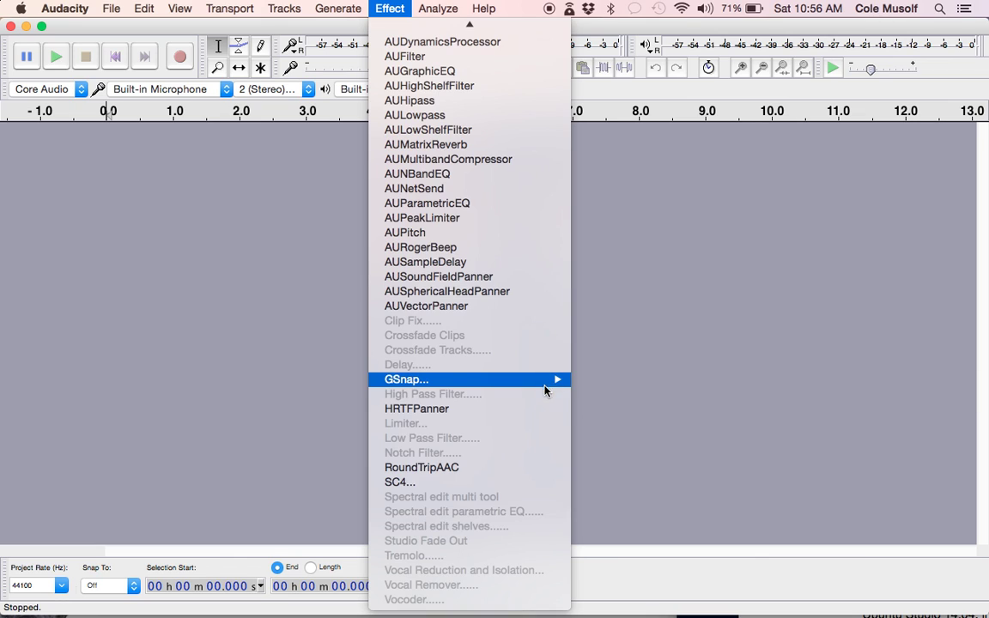
mouse_move(515, 379)
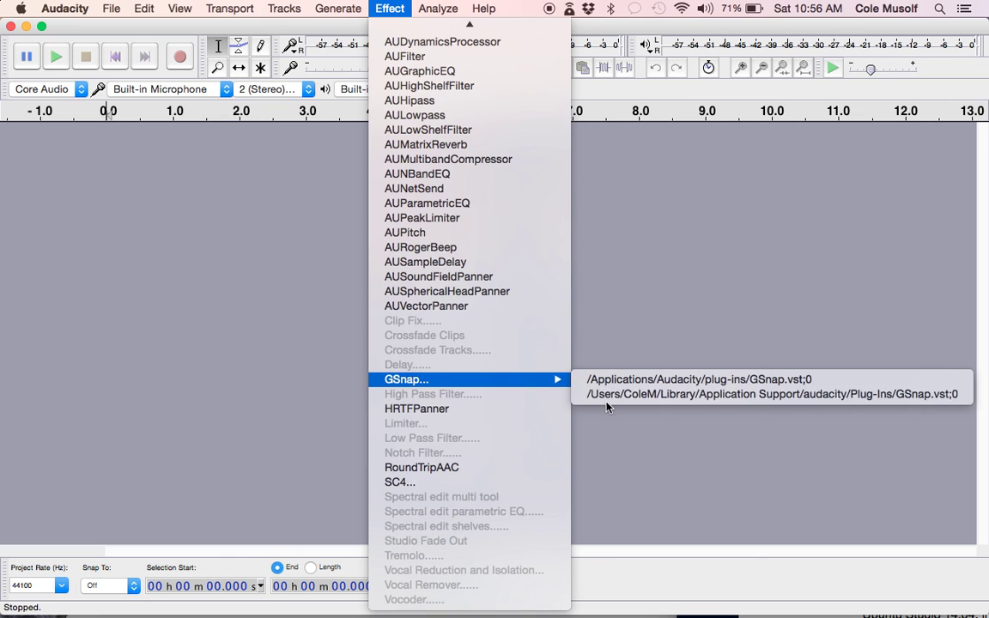
click(461, 383)
click(677, 463)
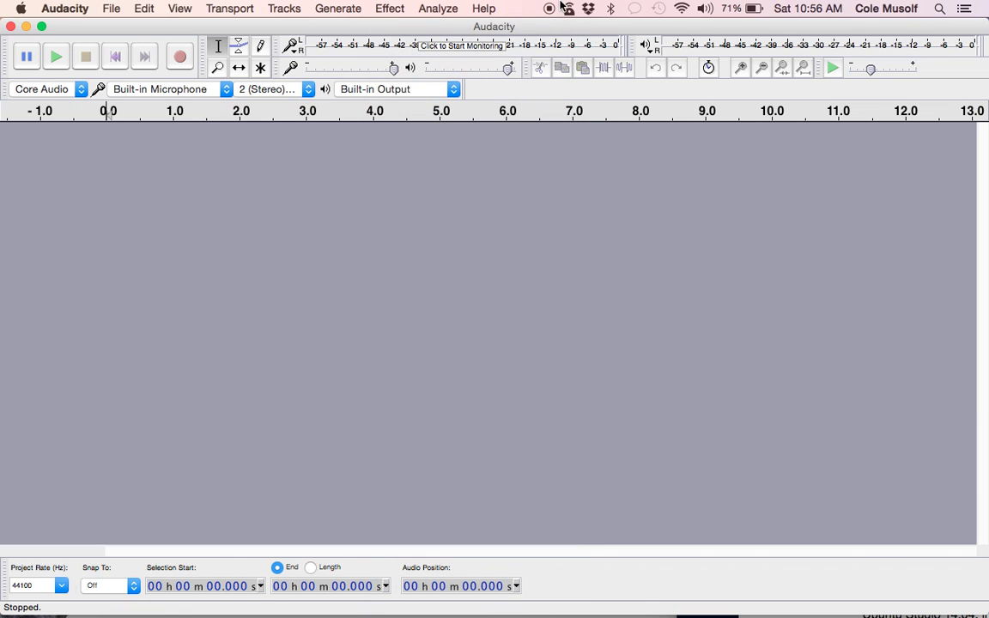
click(352, 6)
click(353, 6)
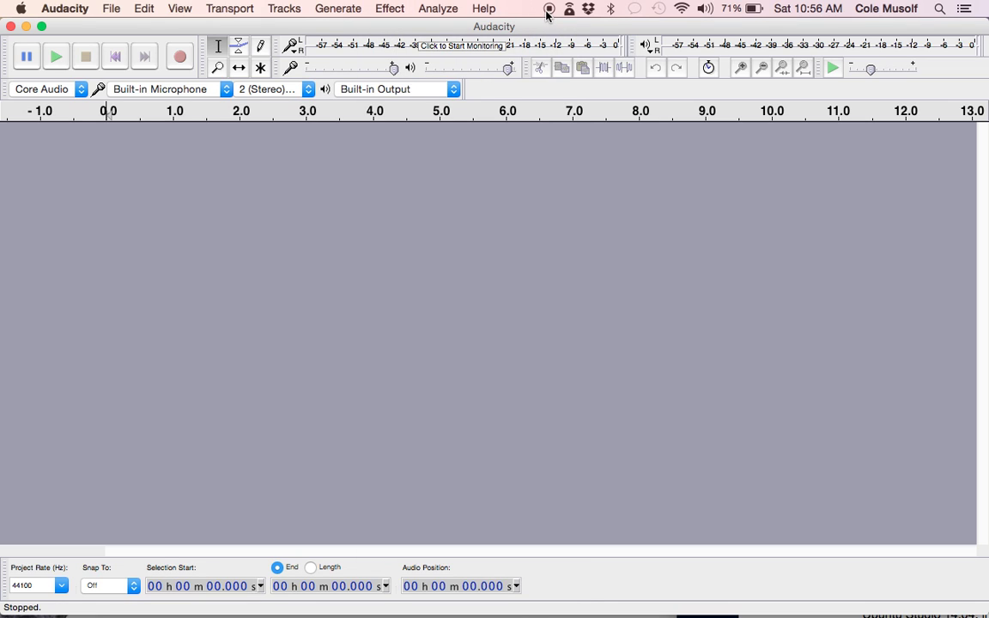